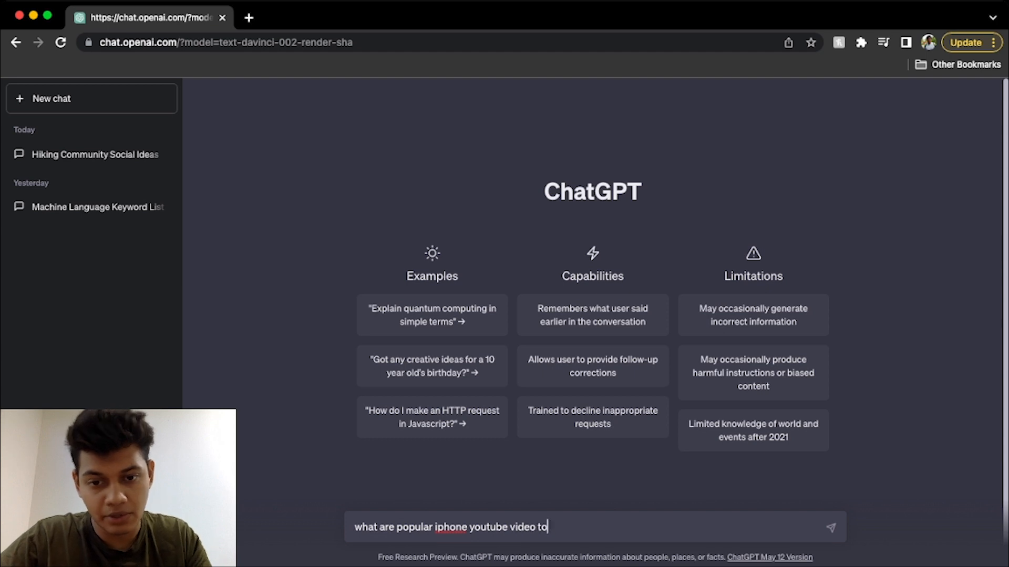
Submit the question "what are popular iphone youtube video topics?" and read through the suggested topics
key(Return)
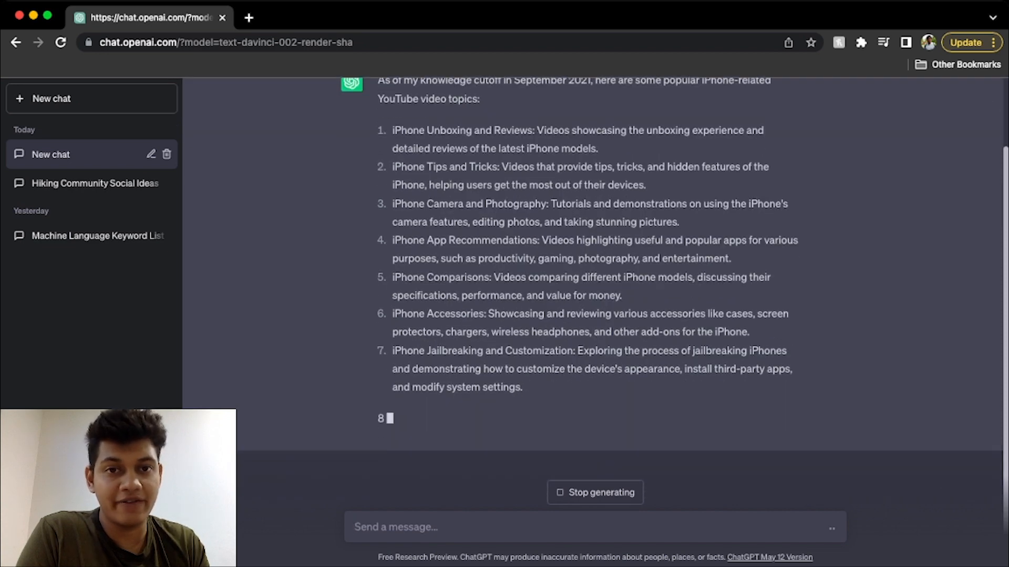
scroll(596, 306, up, 2)
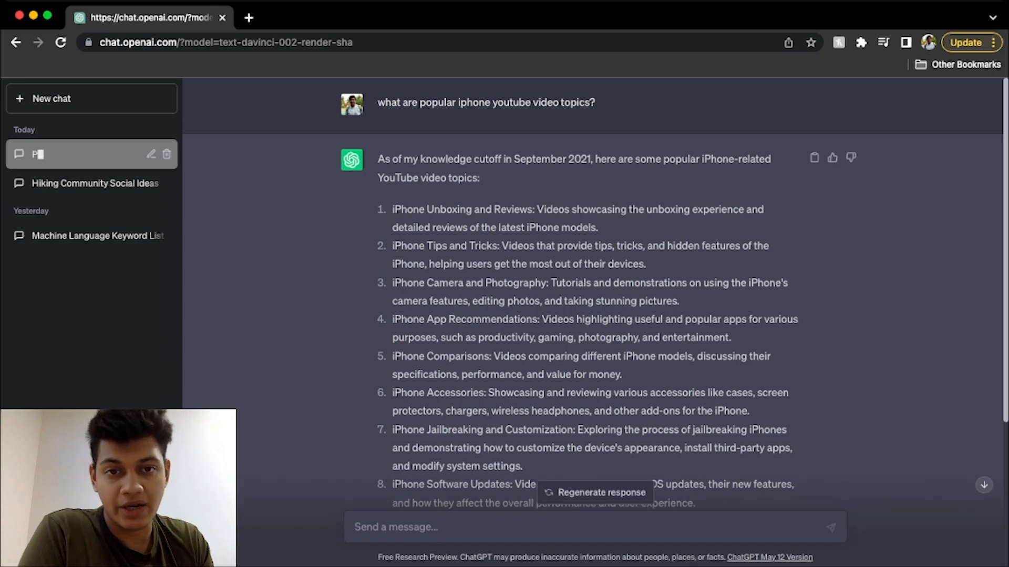
scroll(593, 289, down, 8)
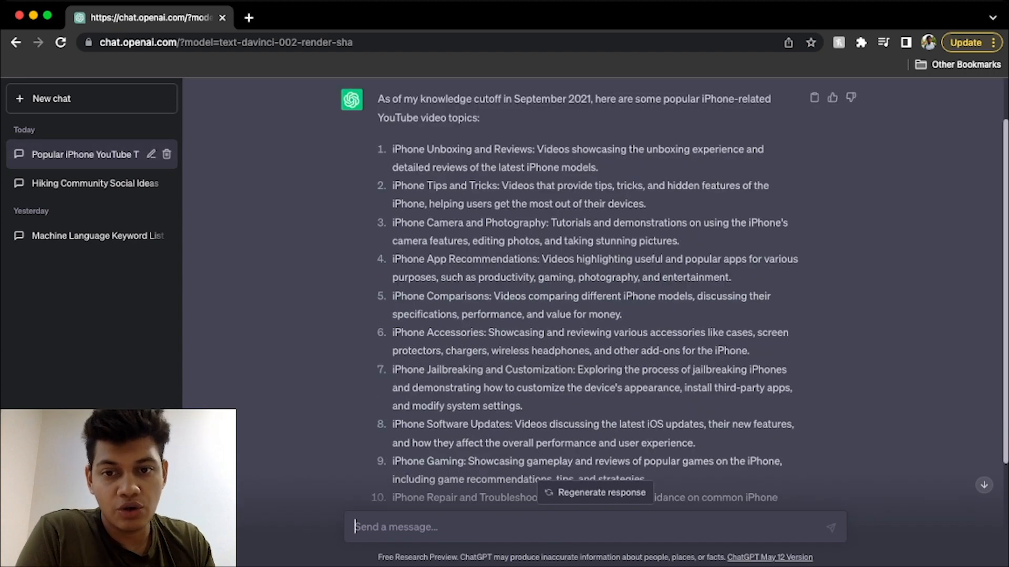
scroll(594, 289, up, 8)
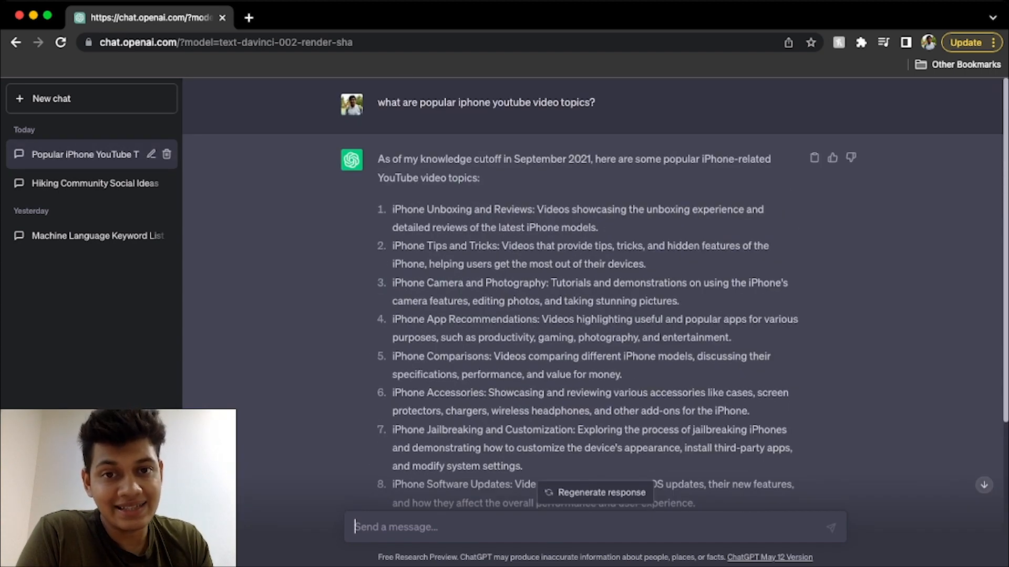
scroll(594, 289, down, 3)
scroll(593, 289, up, 3)
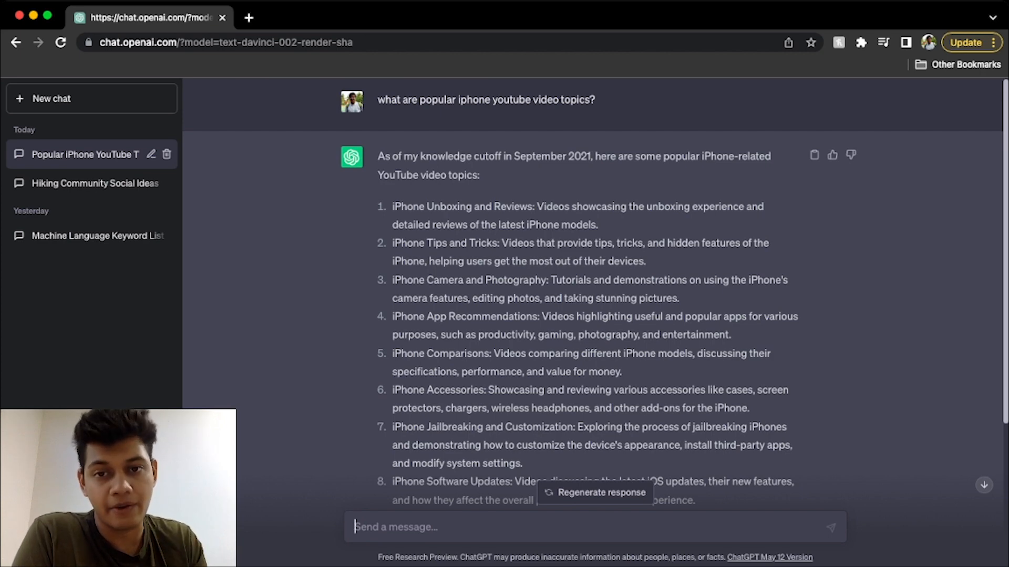
scroll(593, 296, down, 1)
scroll(593, 294, down, 5)
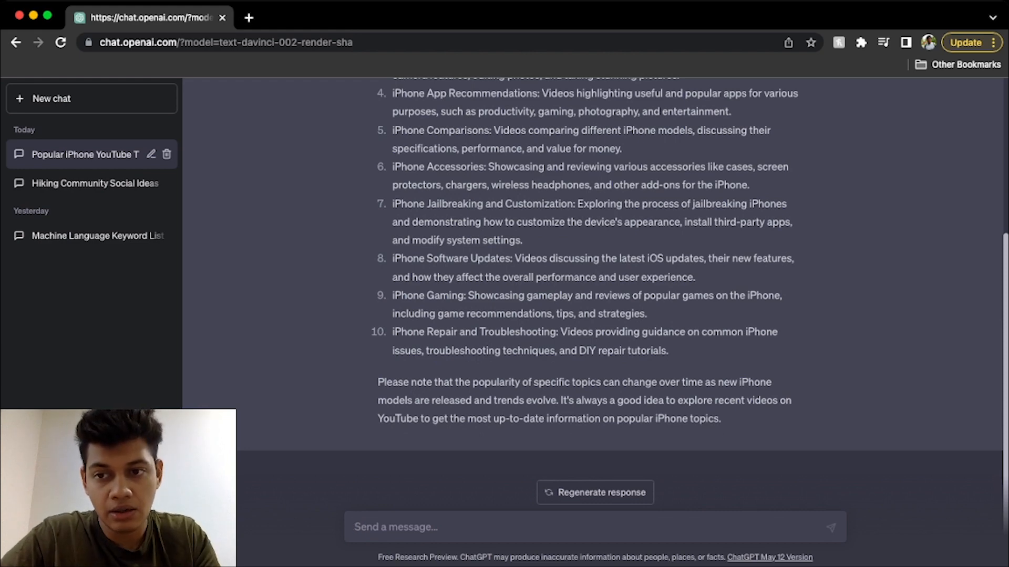
Ask the follow-up question "what are the most popular iphone videos on youtube" in the same chat
text(what are)
text( t)
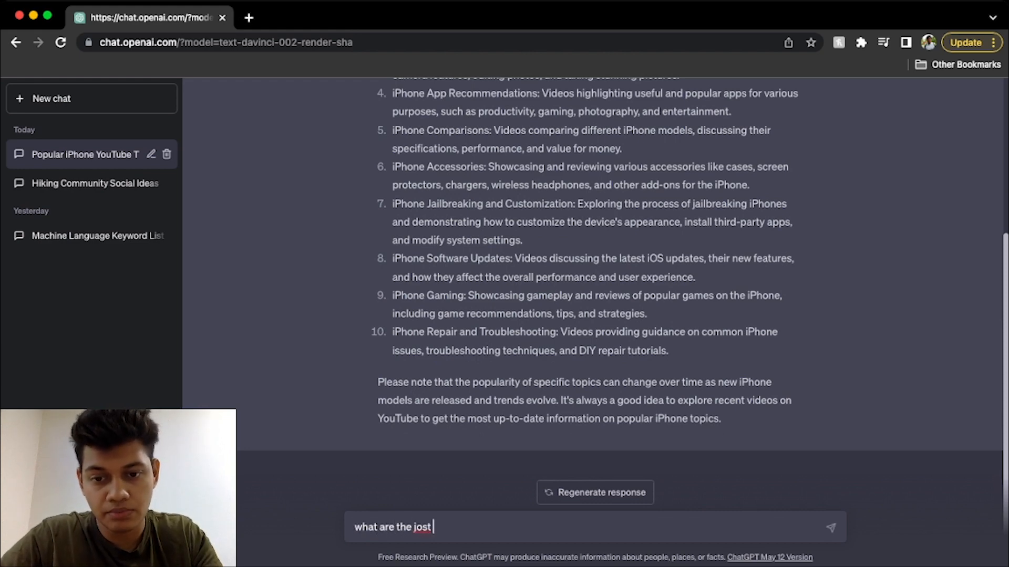
text(he most popular)
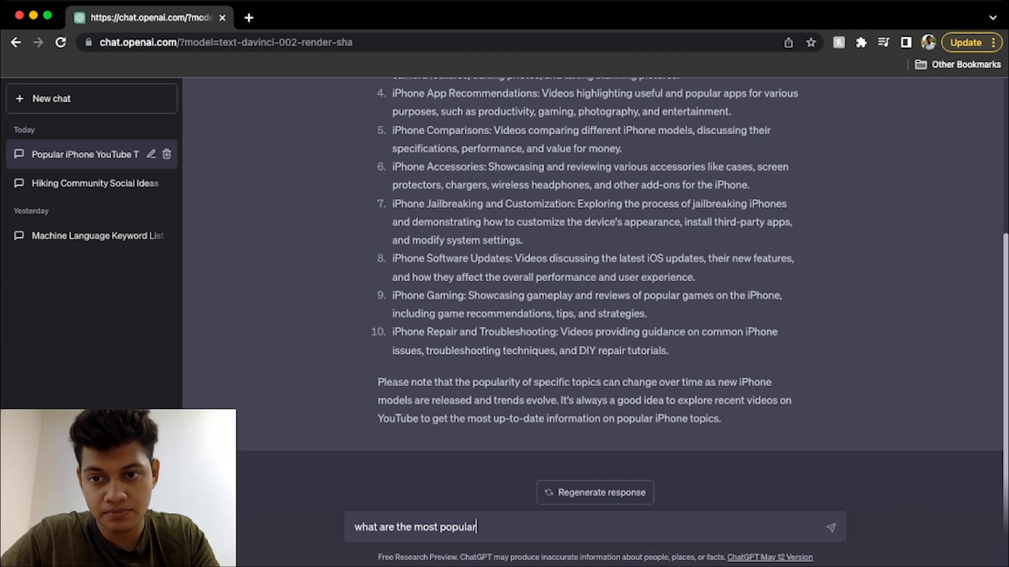
text( iphone)
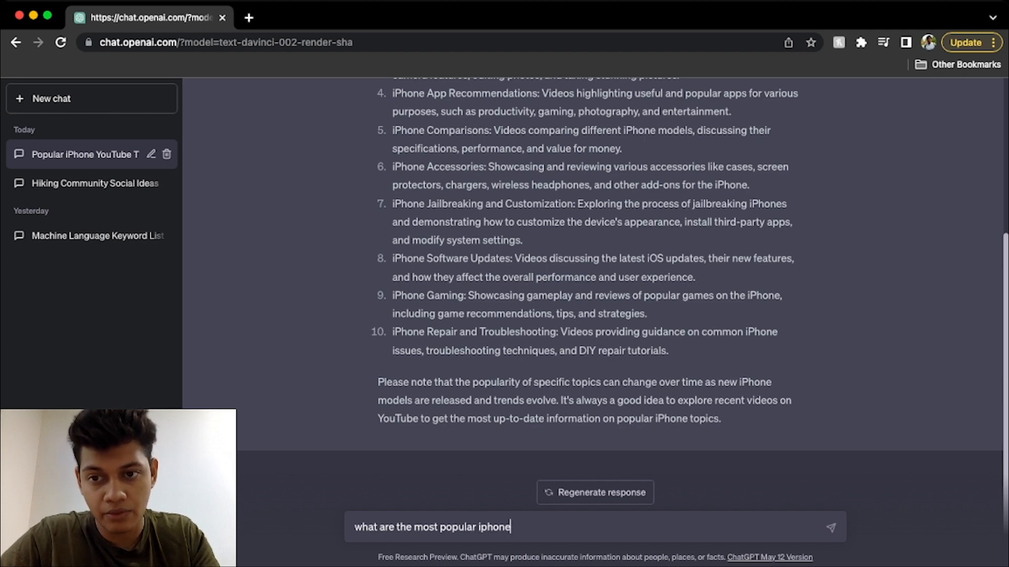
text( videos on youtube)
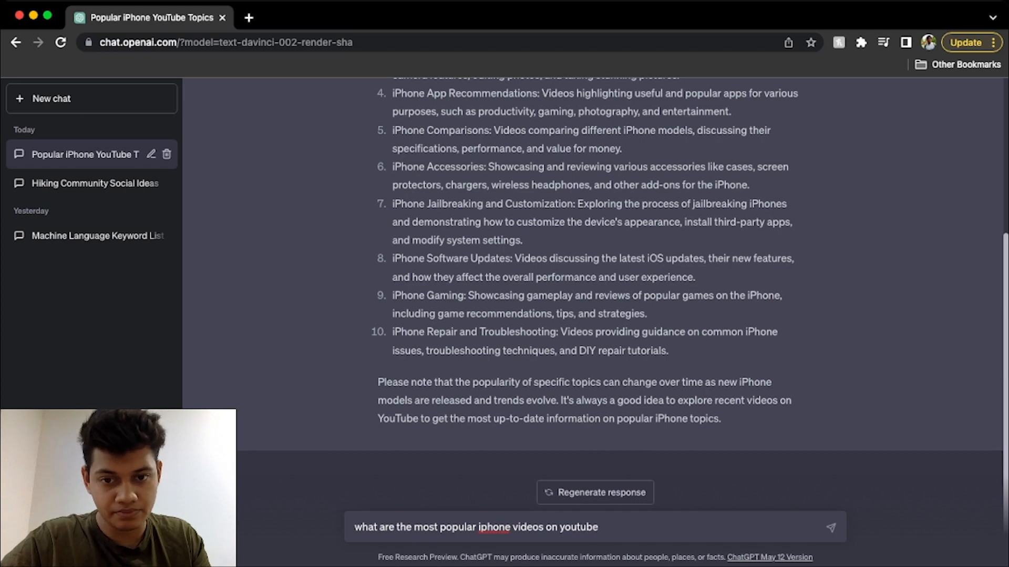
key(Return)
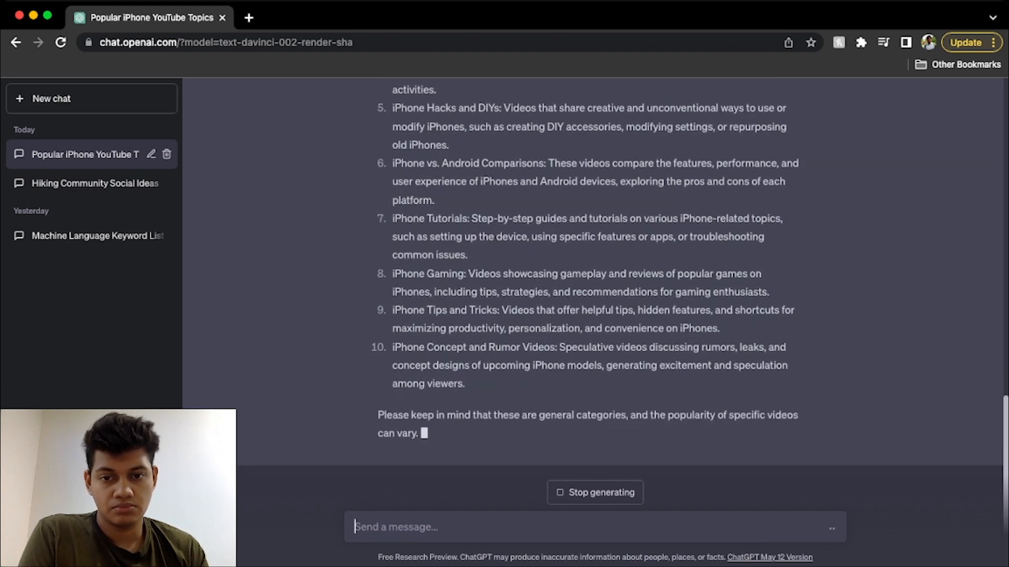
Examine the list of popular iPhone video types and compare it with the earlier list of topics
scroll(592, 294, up, 15)
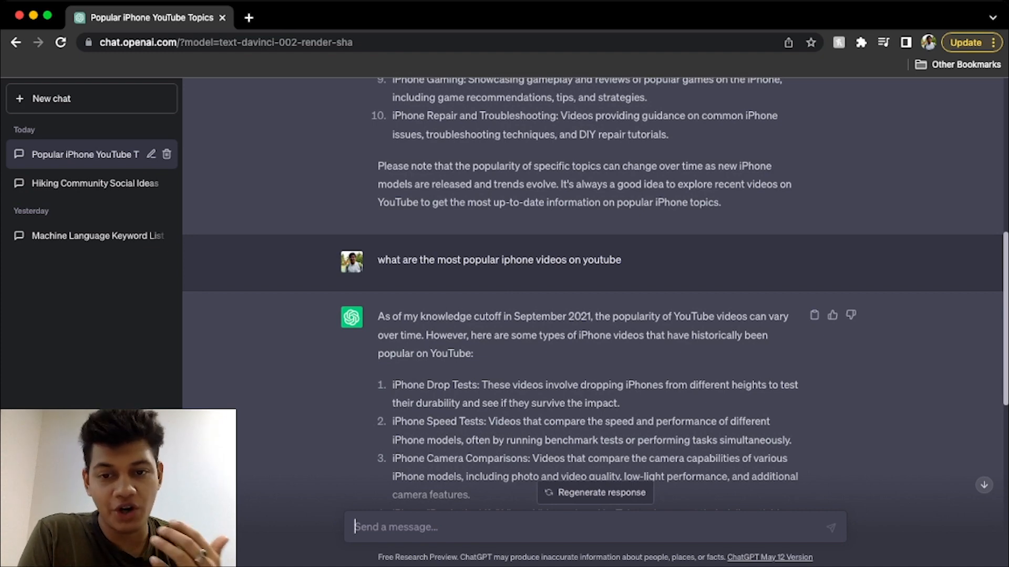
scroll(593, 305, down, 5)
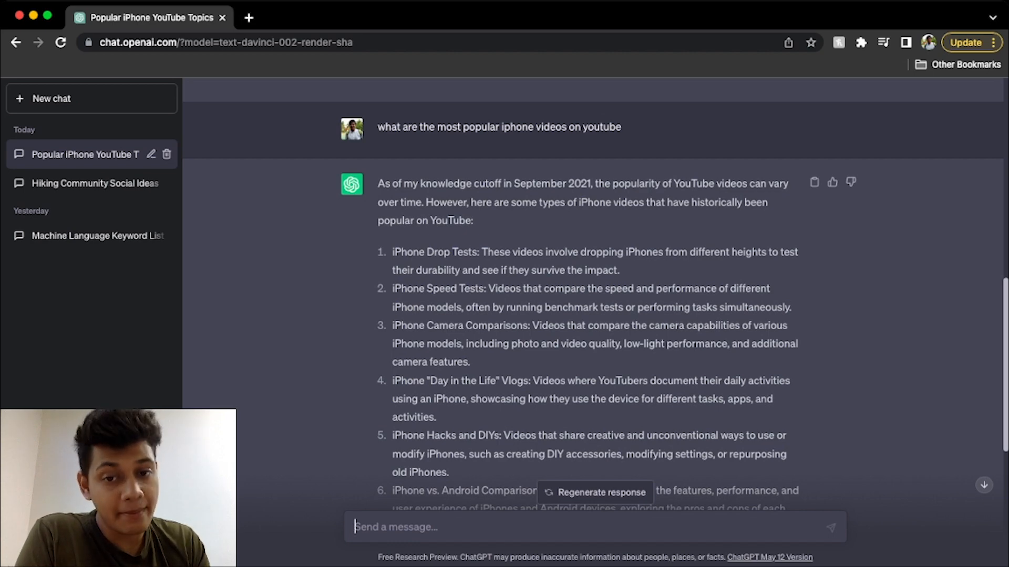
scroll(592, 293, down, 1)
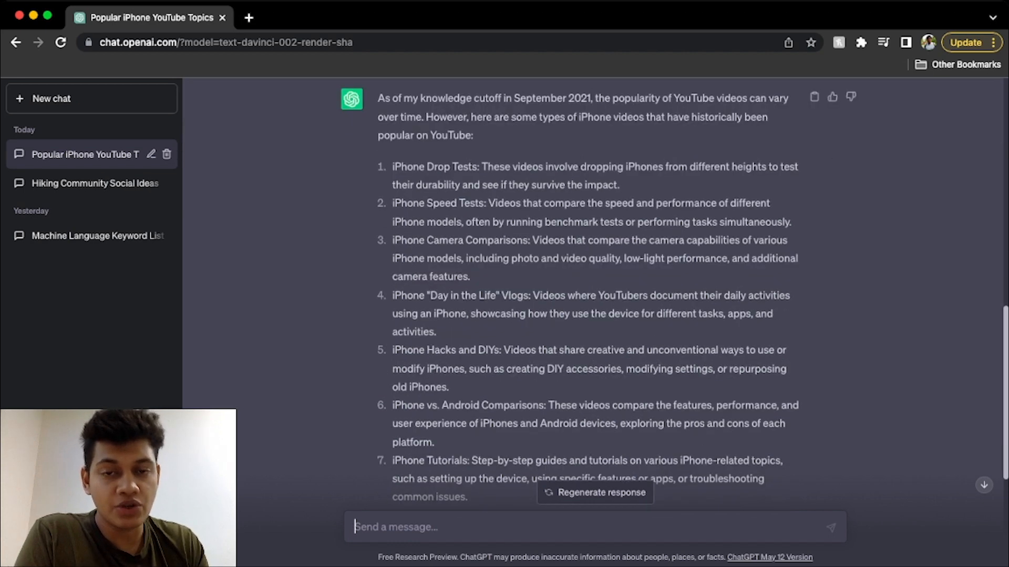
scroll(594, 294, up, 2)
scroll(593, 294, up, 10)
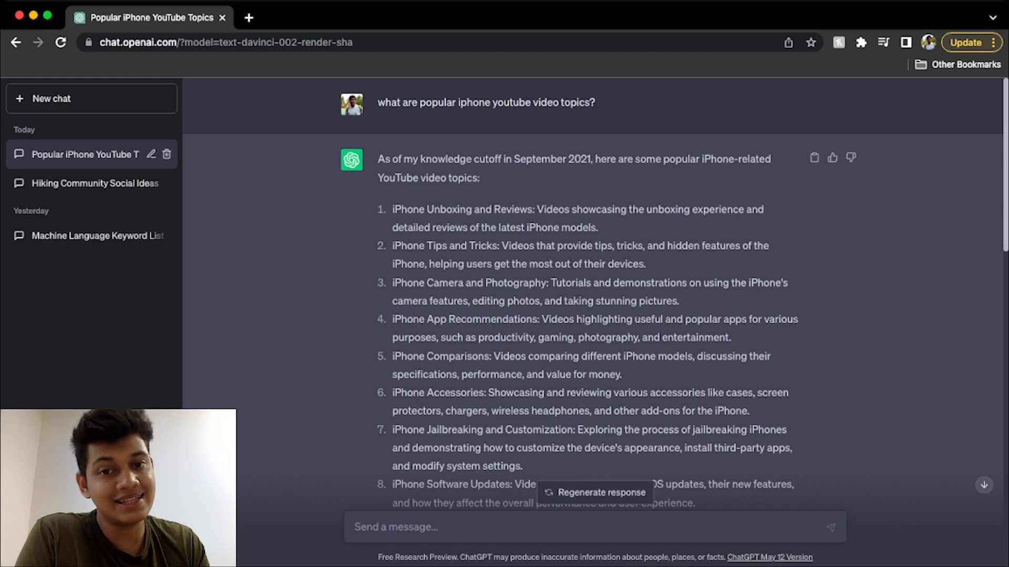
scroll(593, 294, down, 10)
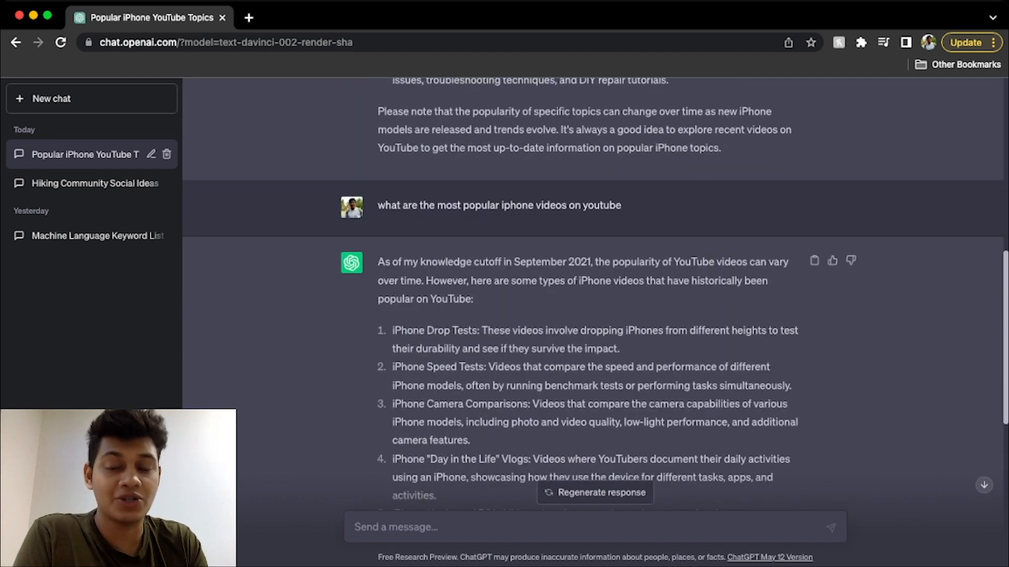
scroll(594, 294, down, 10)
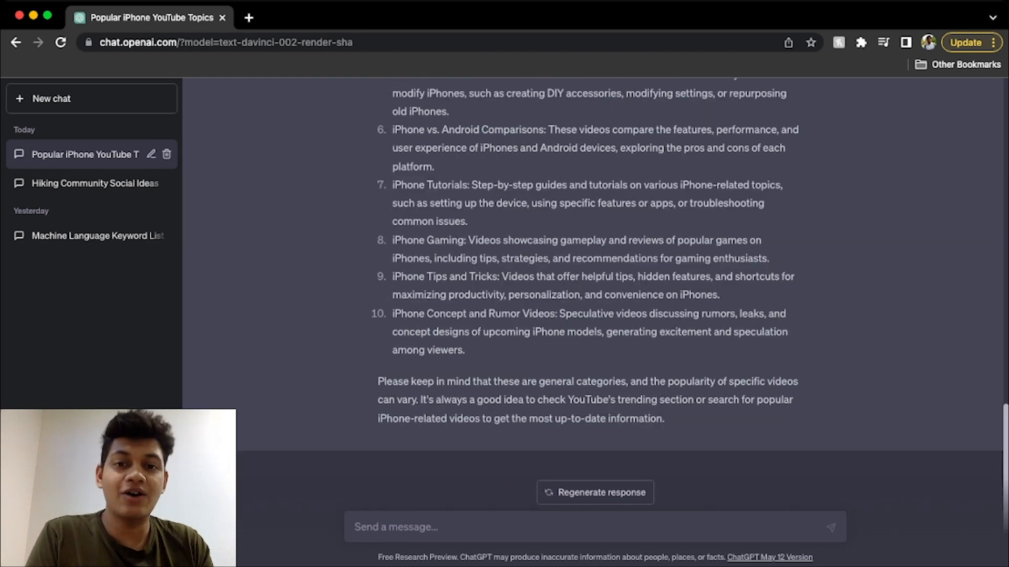
scroll(593, 293, up, 4)
scroll(594, 294, up, 4)
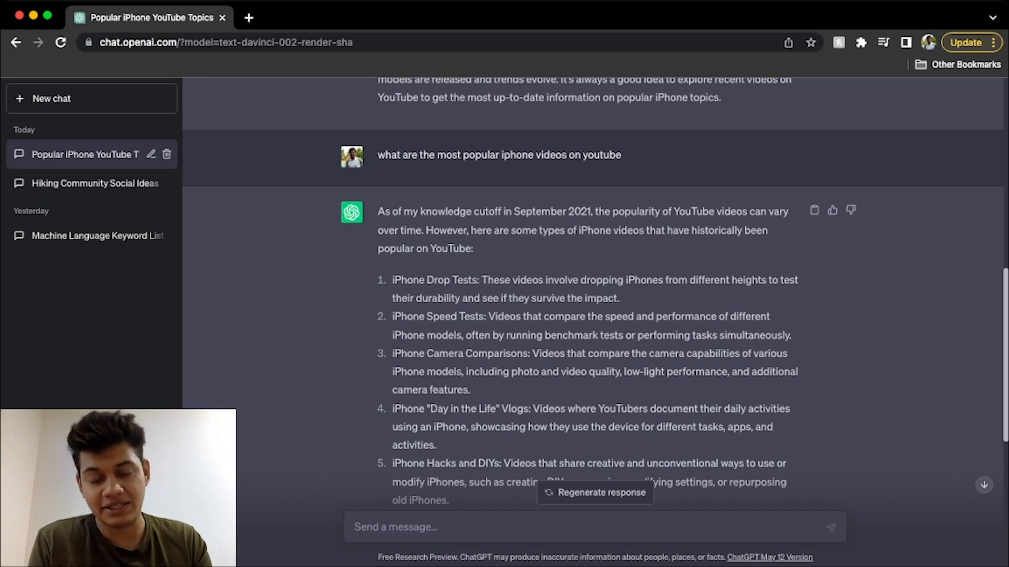
scroll(594, 294, down, 1)
scroll(594, 294, down, 1)
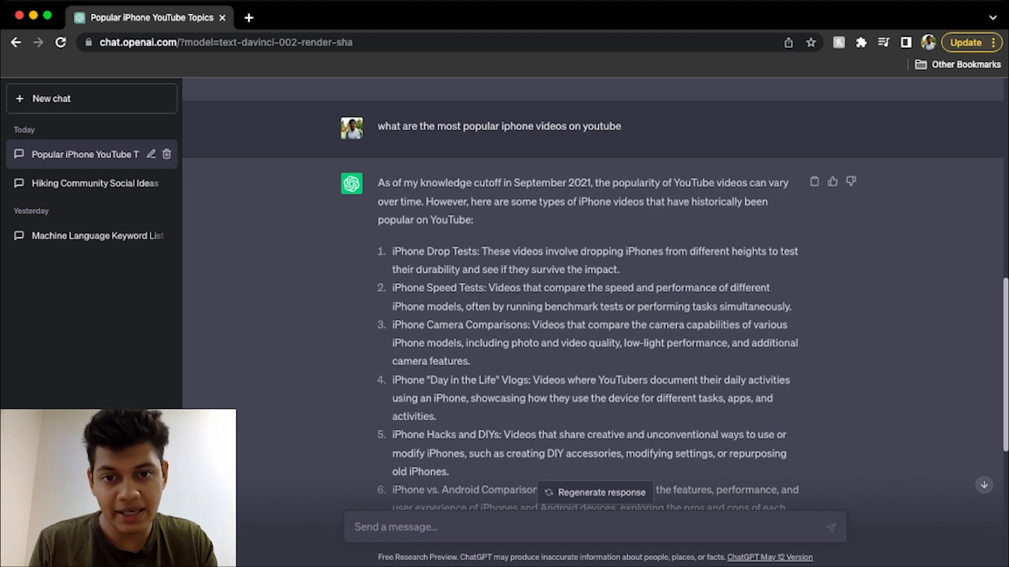
Copy the iPhone Speed Tests item with its description and submit it in a prompt beginning "write a 5 minute script about"
drag(791, 306, 393, 288)
key(super+c)
scroll(594, 294, down, 7)
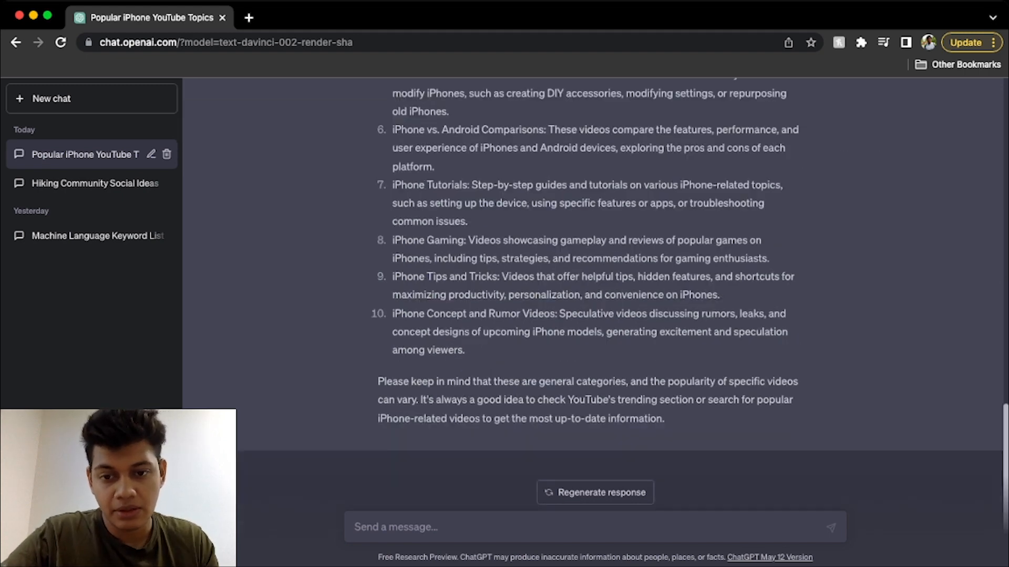
text(write)
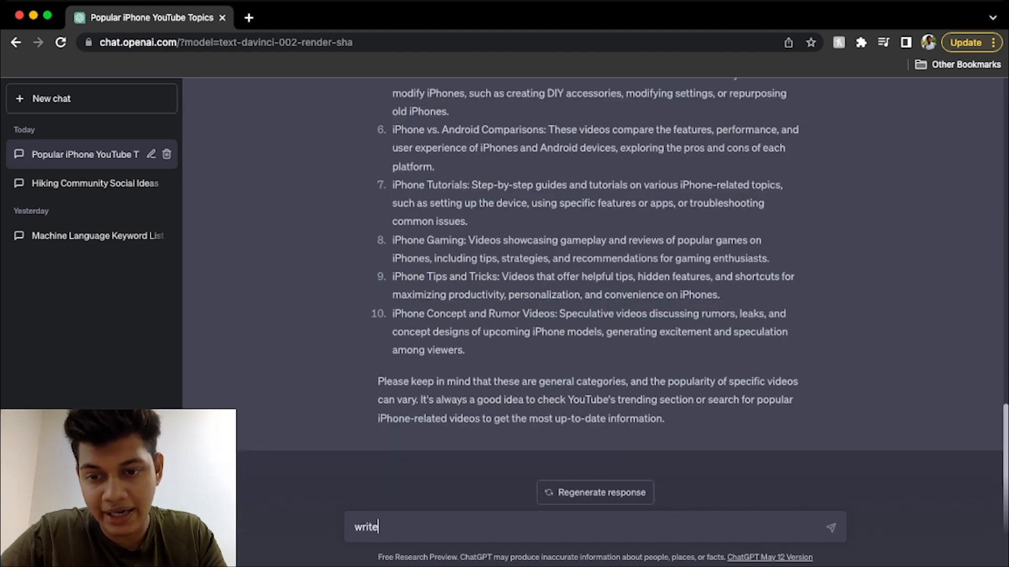
text( a 5 minute sc)
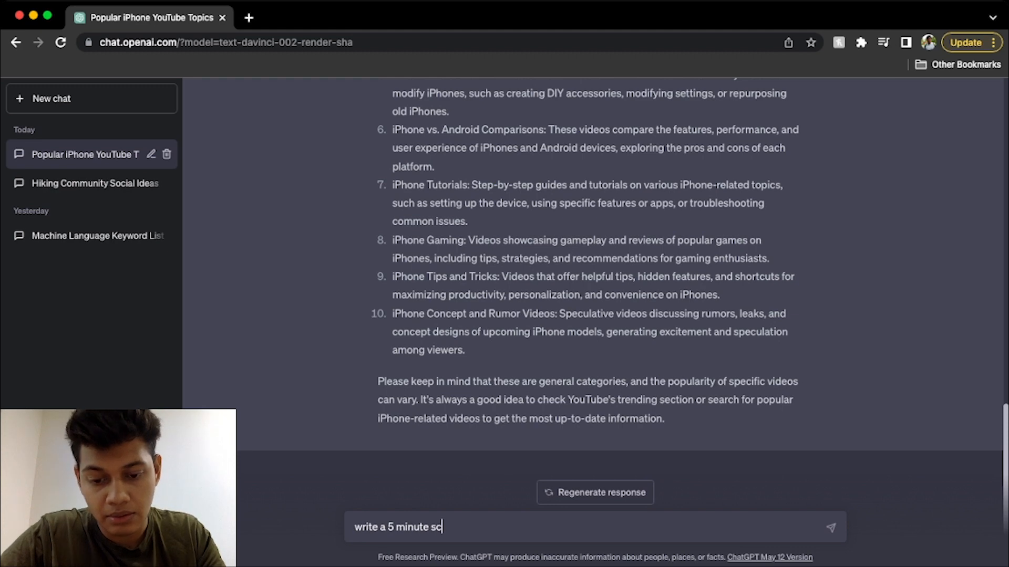
text(ript about)
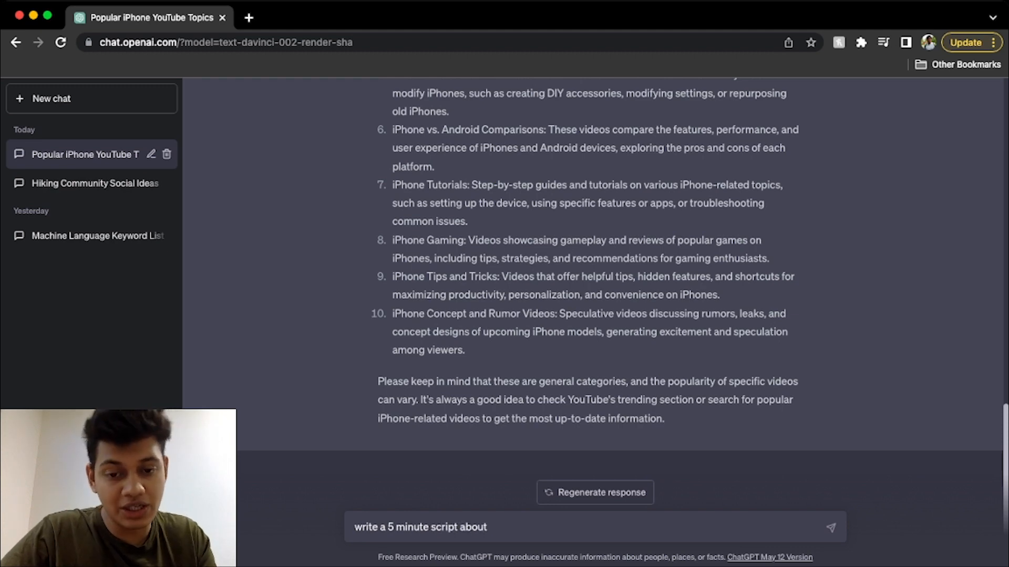
key(super+v)
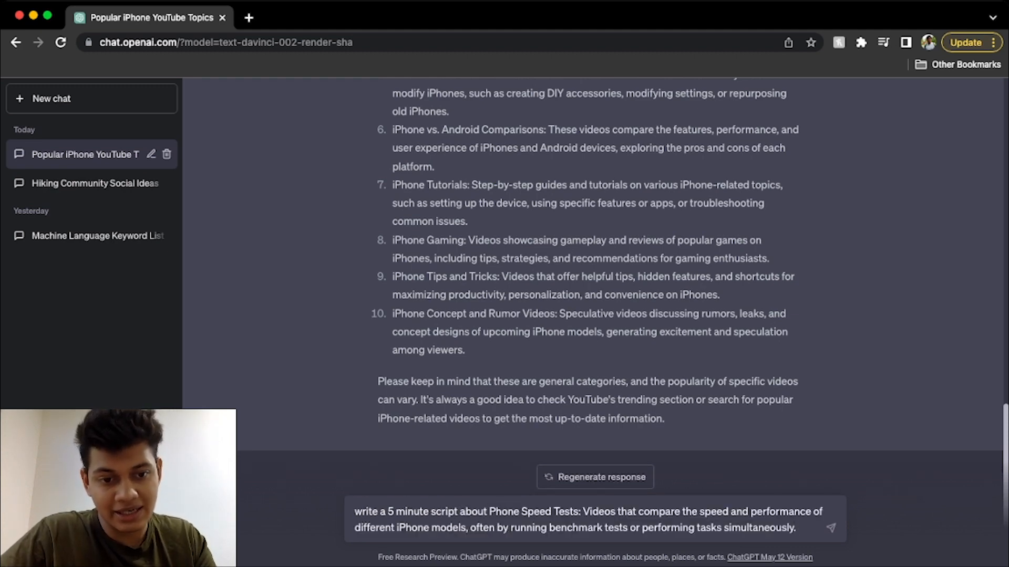
key(Return)
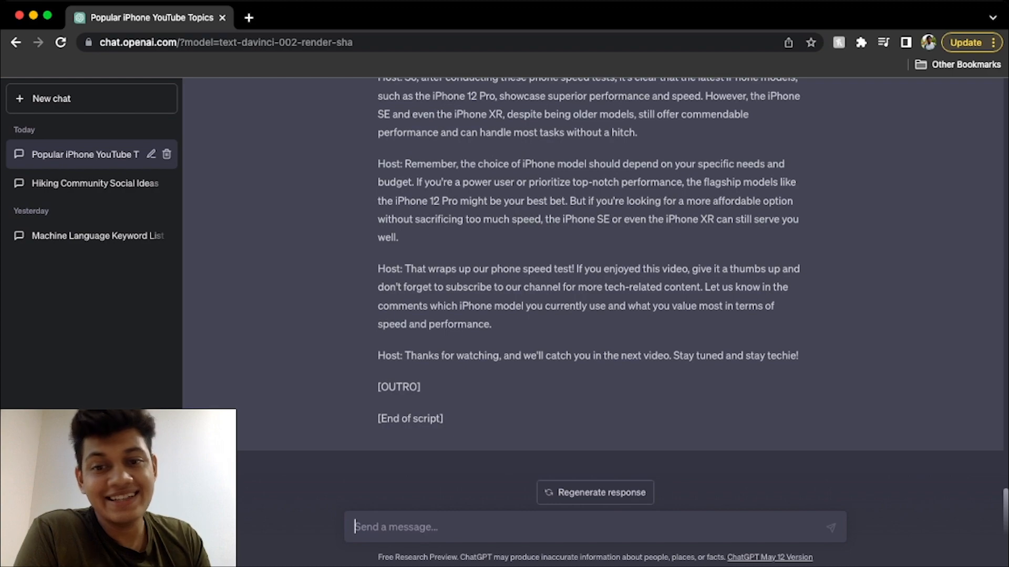
Read the generated phone speed test script from its title and intro through to the end
scroll(594, 289, up, 20)
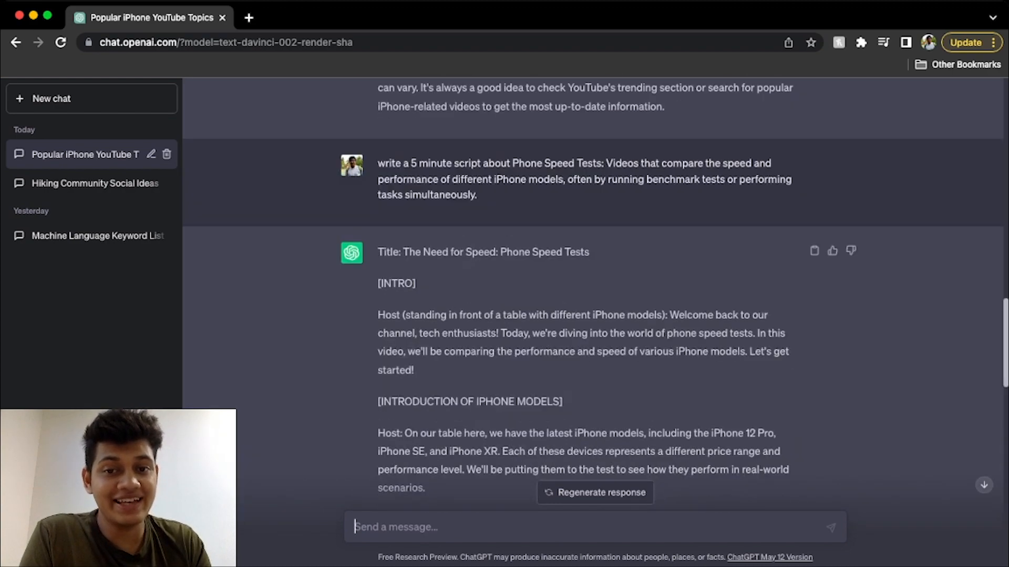
scroll(593, 289, up, 3)
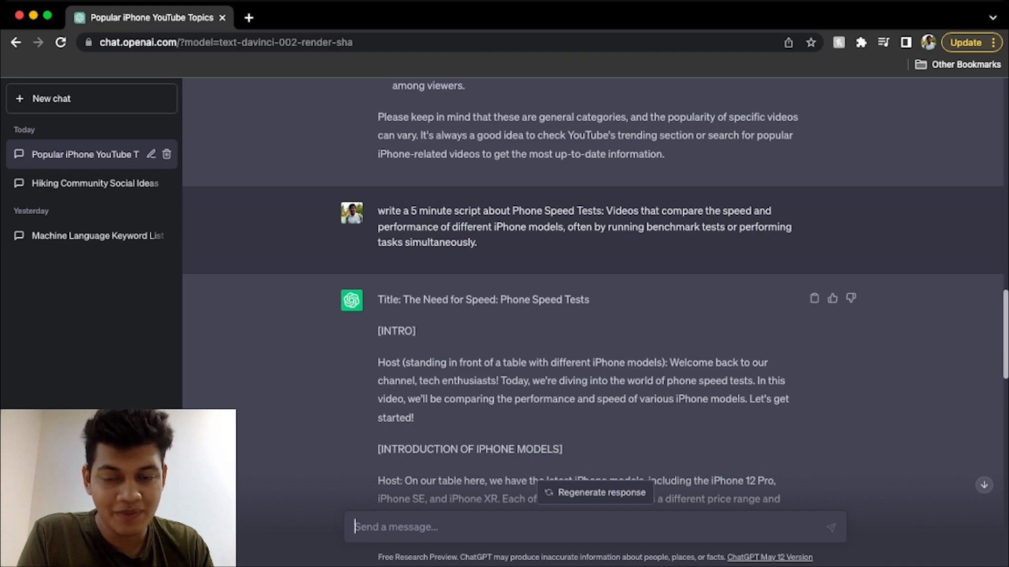
scroll(594, 290, down, 3)
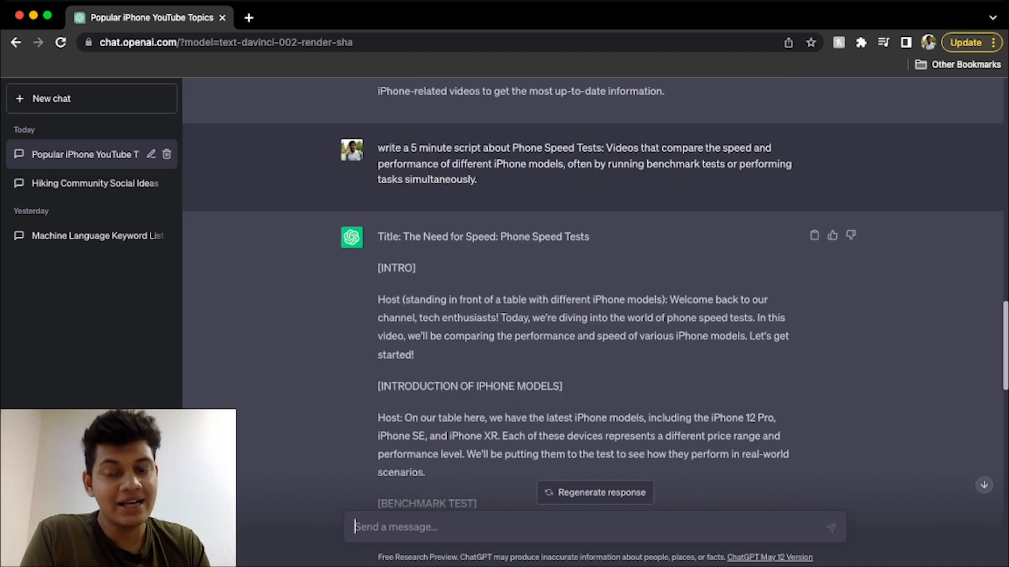
scroll(594, 289, down, 1)
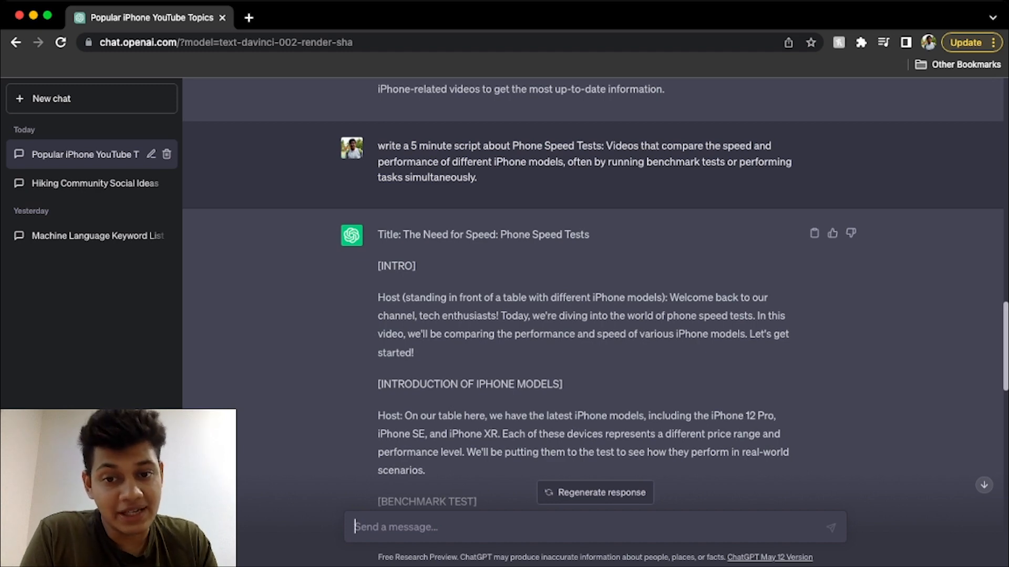
scroll(593, 289, down, 5)
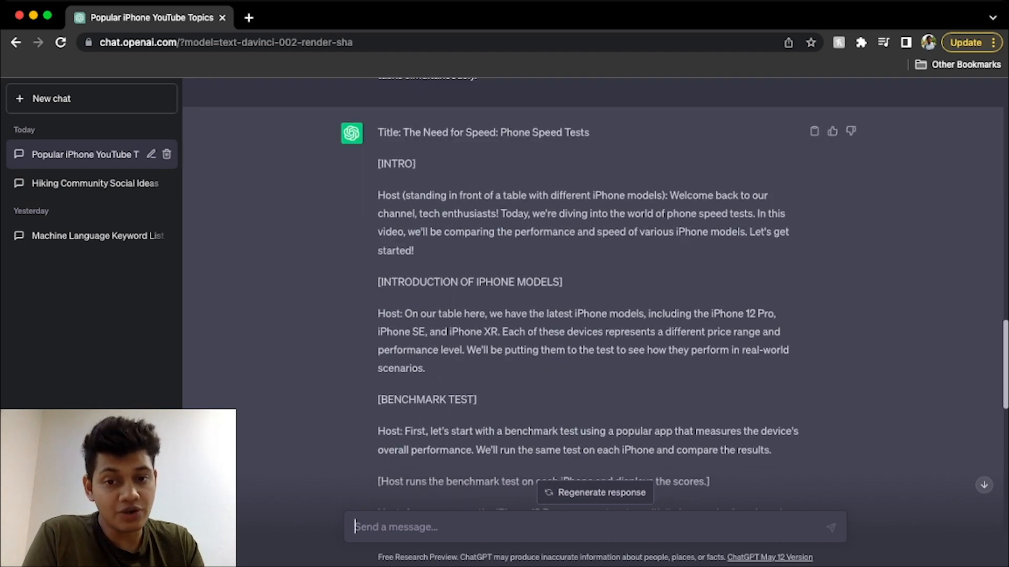
scroll(593, 290, down, 6)
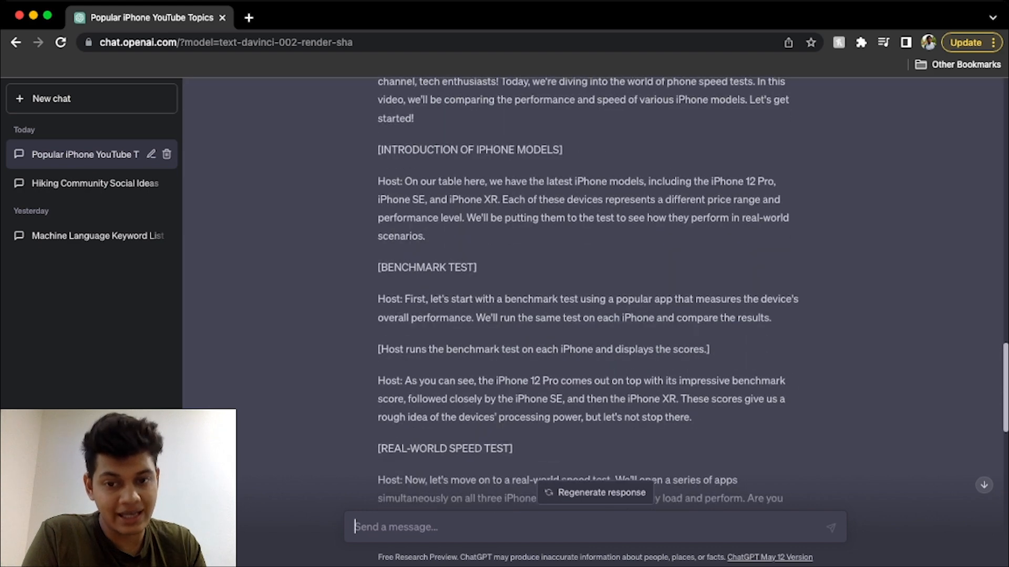
scroll(593, 289, down, 10)
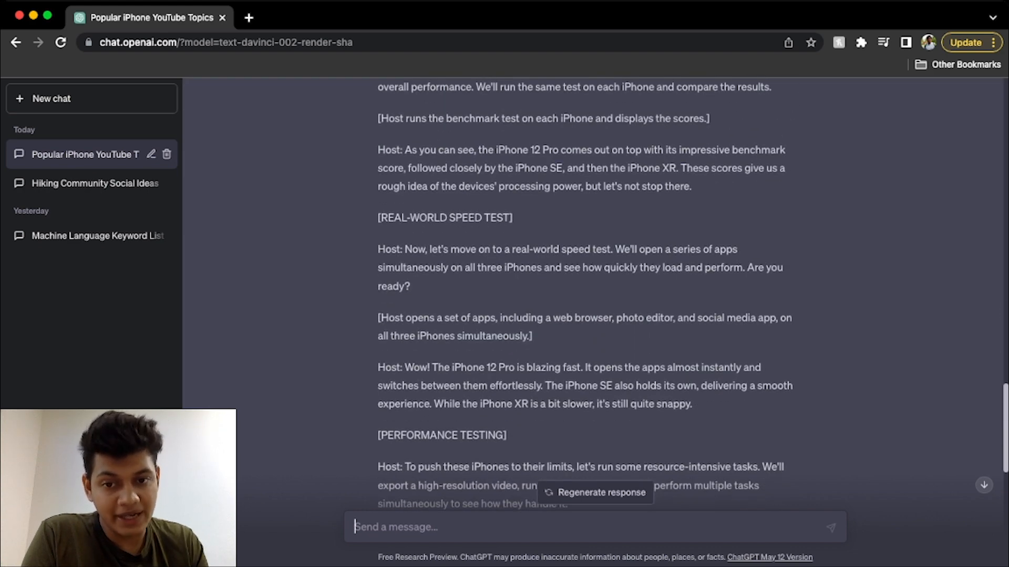
scroll(593, 289, down, 6)
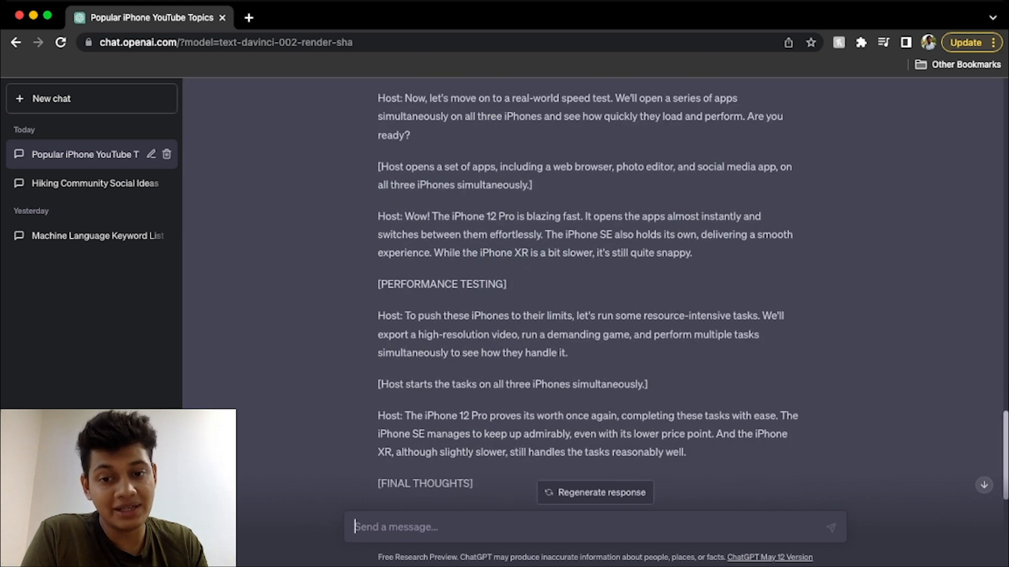
scroll(593, 289, down, 14)
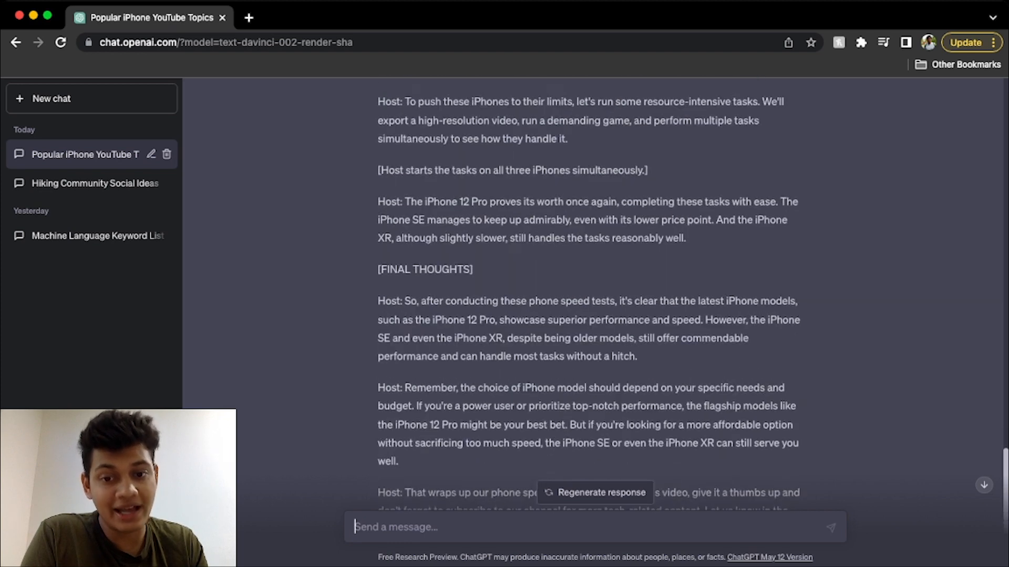
scroll(593, 290, down, 4)
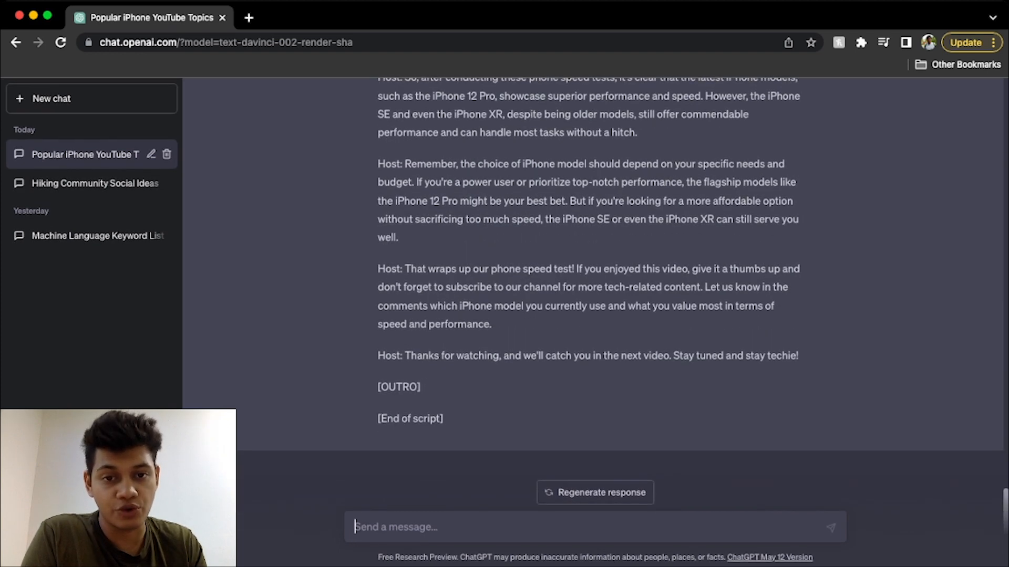
Begin a new prompt in the same chat reading "write a list of 20 youtube tags for"
scroll(593, 289, up, 20)
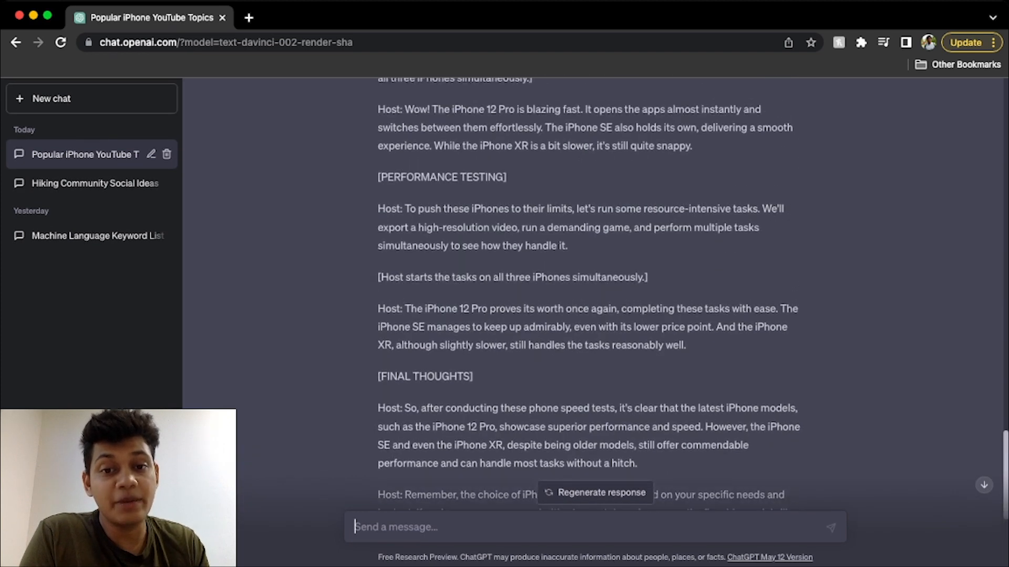
scroll(594, 289, up, 16)
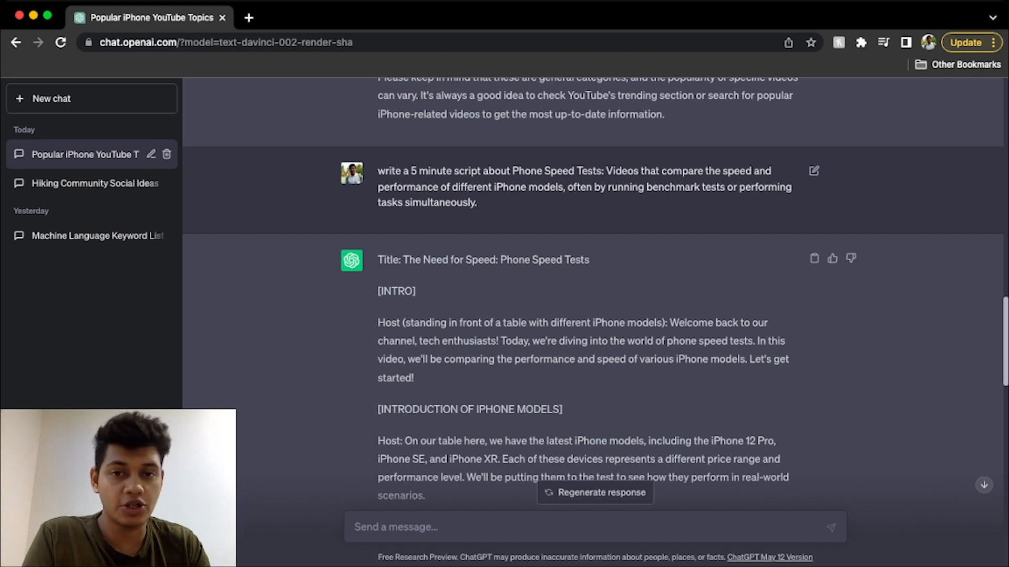
scroll(593, 295, down, 18)
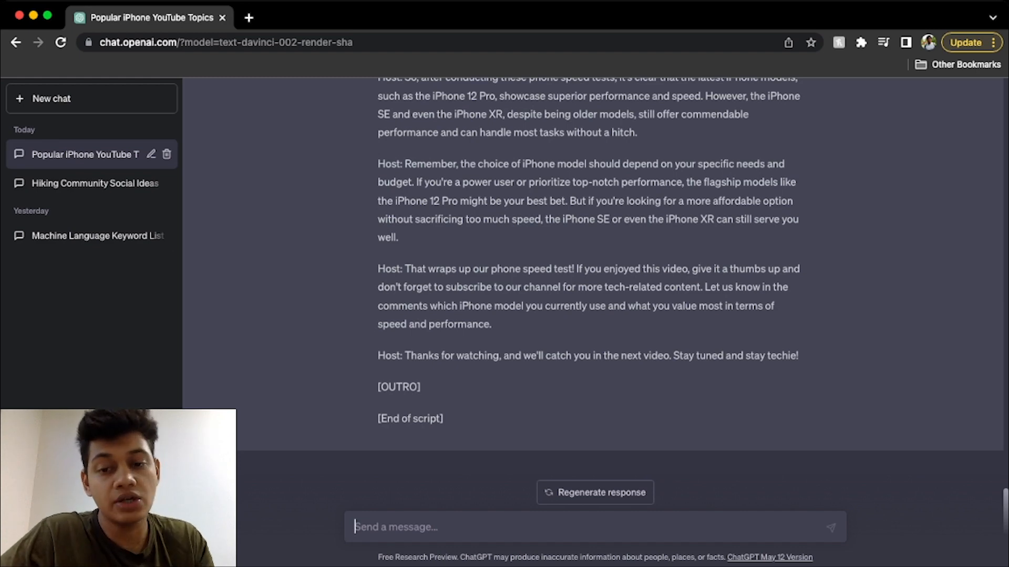
text(wr)
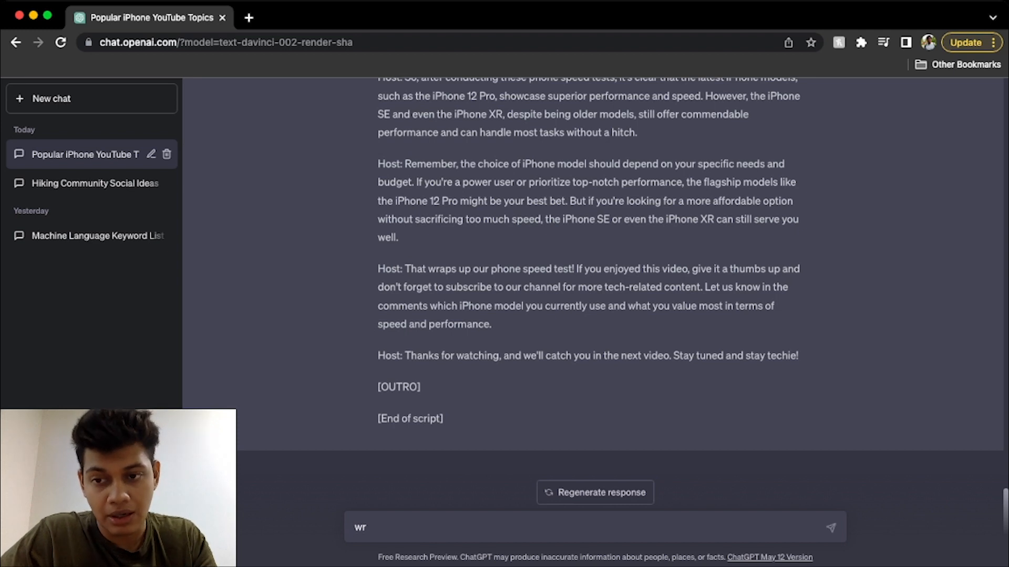
text(list of)
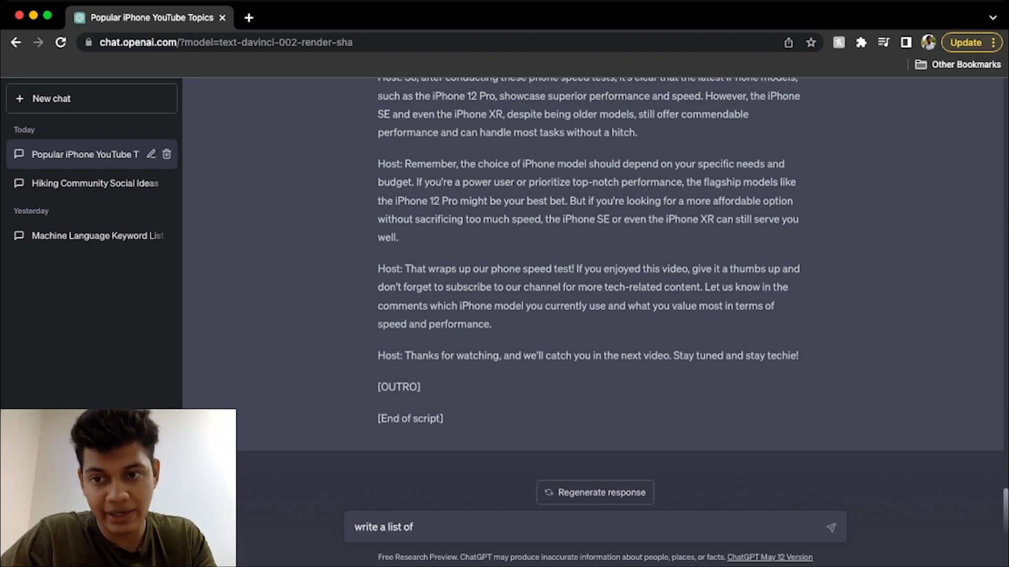
text( 20 youtube tags for)
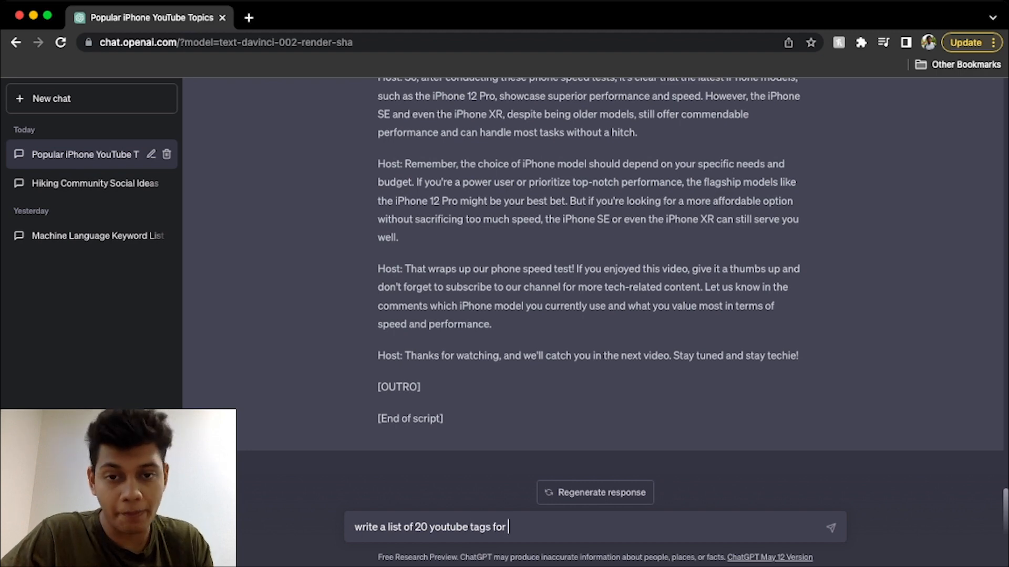
Complete the prompt with "iPhone Speed Tests" copied from the earlier list of popular video types, add "video", and submit it
scroll(589, 263, up, 10)
scroll(594, 294, up, 5)
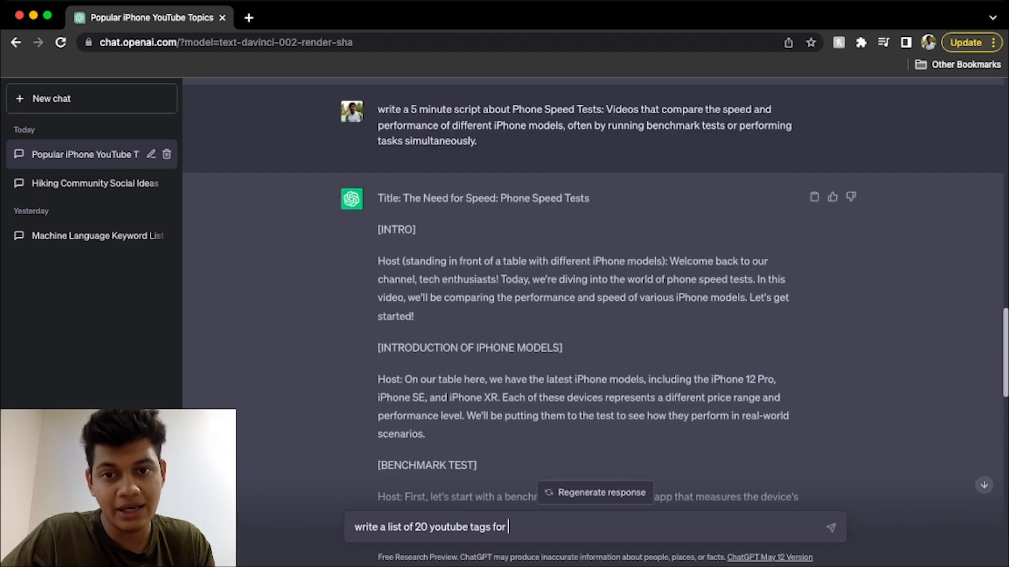
scroll(594, 305, up, 1)
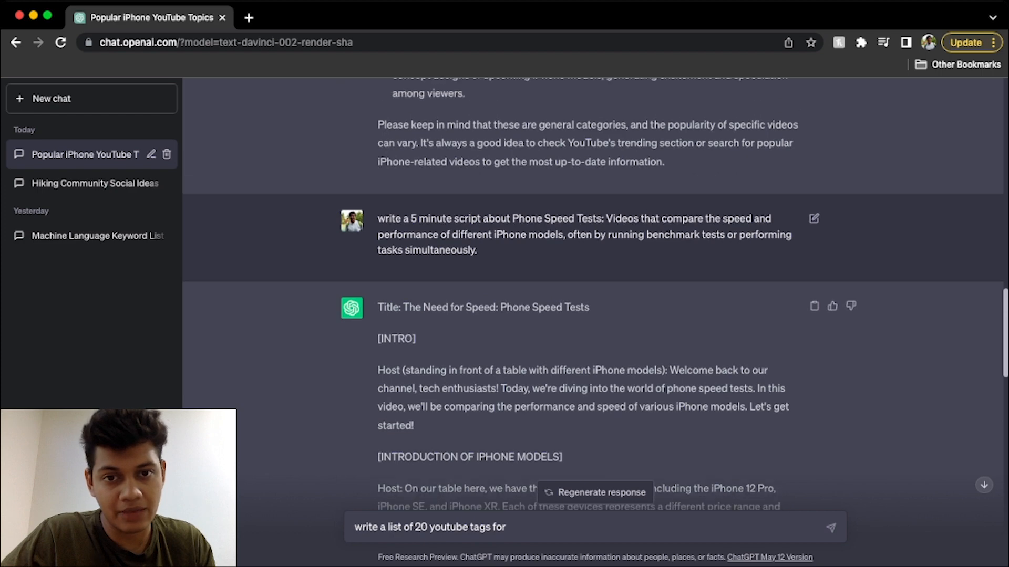
scroll(593, 305, up, 6)
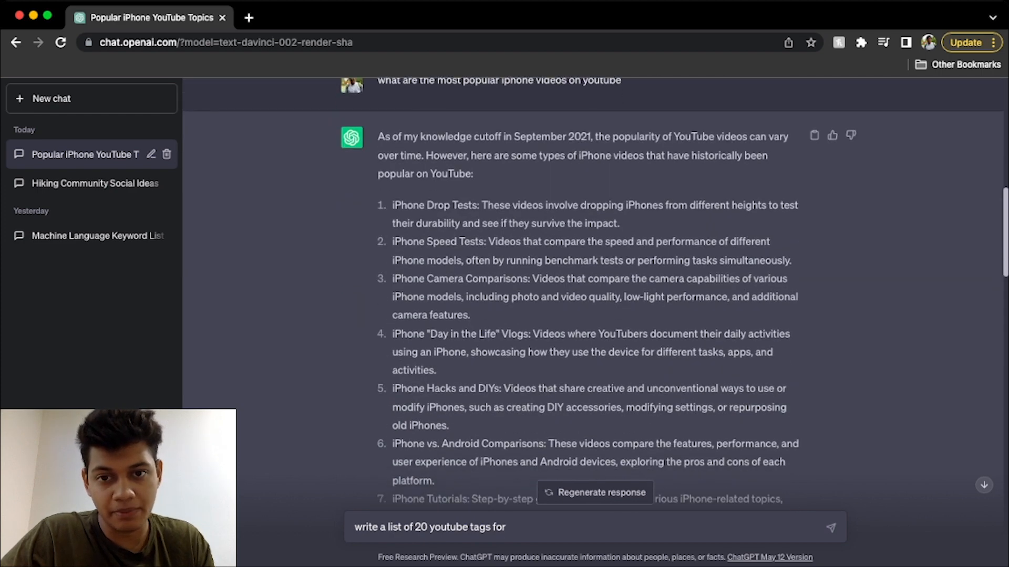
drag(488, 241, 393, 241)
key(super+c)
scroll(393, 242, down, 4)
scroll(593, 294, down, 8)
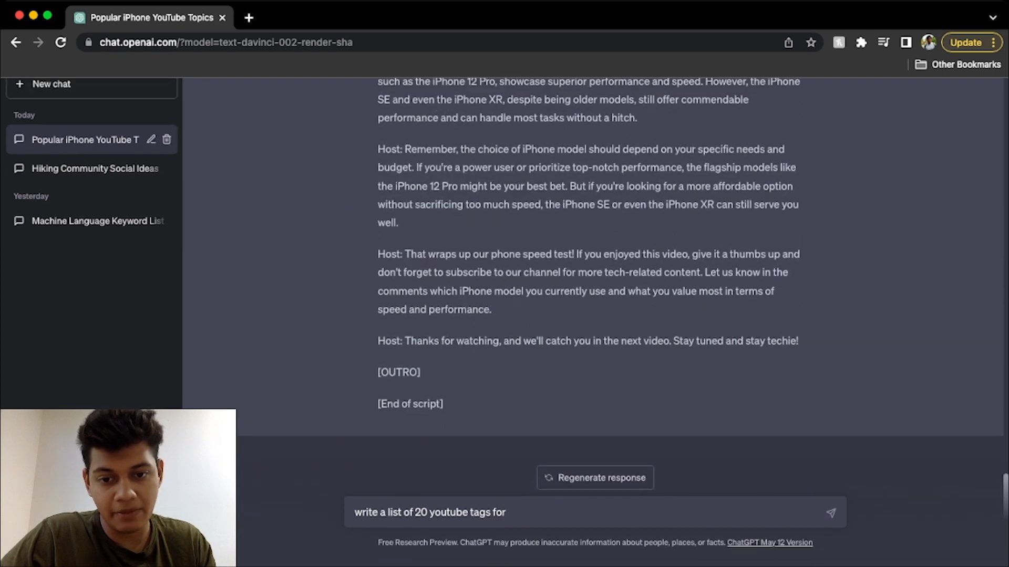
key(super+v)
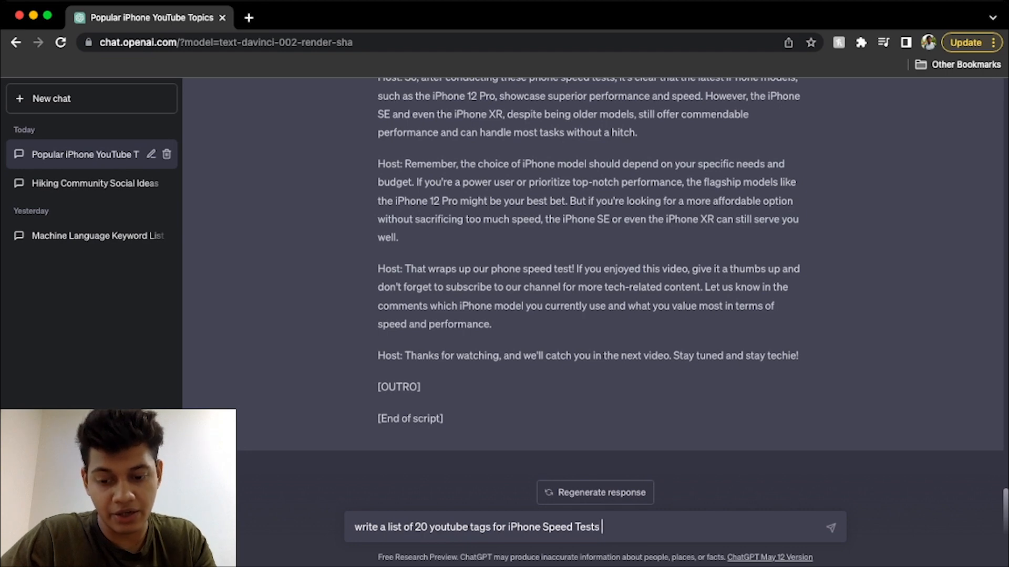
text(video)
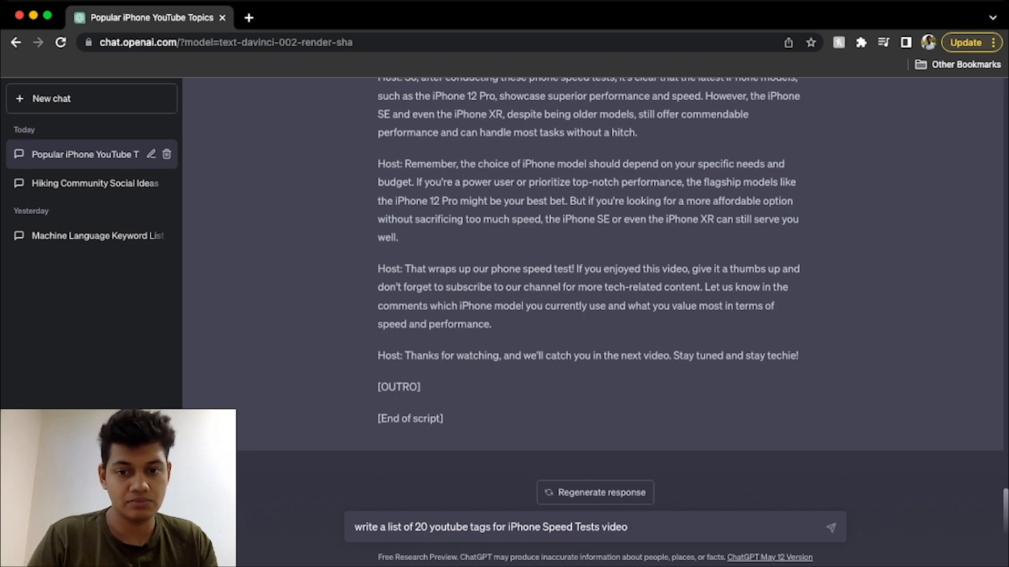
key(Return)
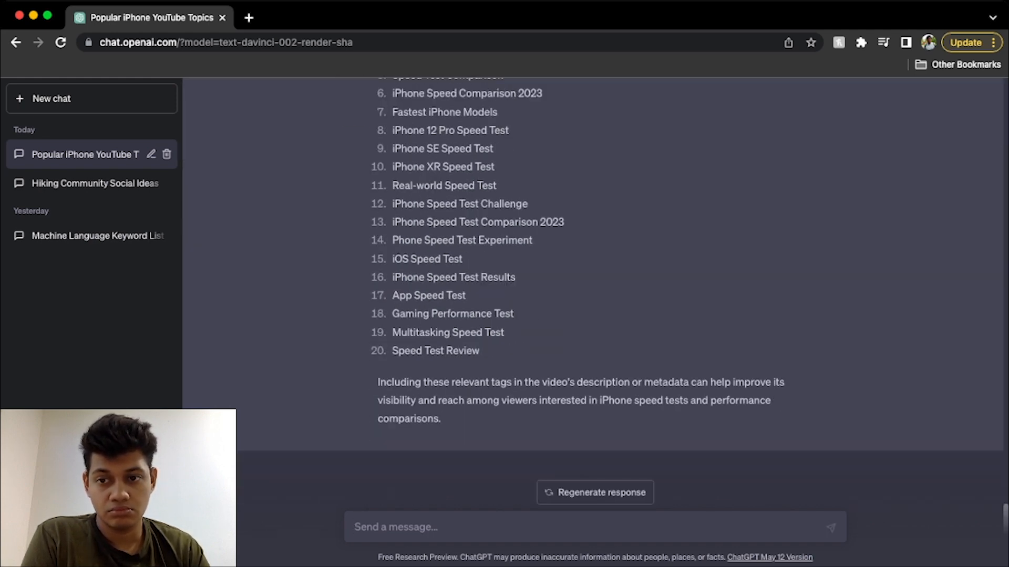
Read through the generated list of YouTube tags for the iPhone Speed Tests video
scroll(594, 263, up, 5)
scroll(594, 262, down, 5)
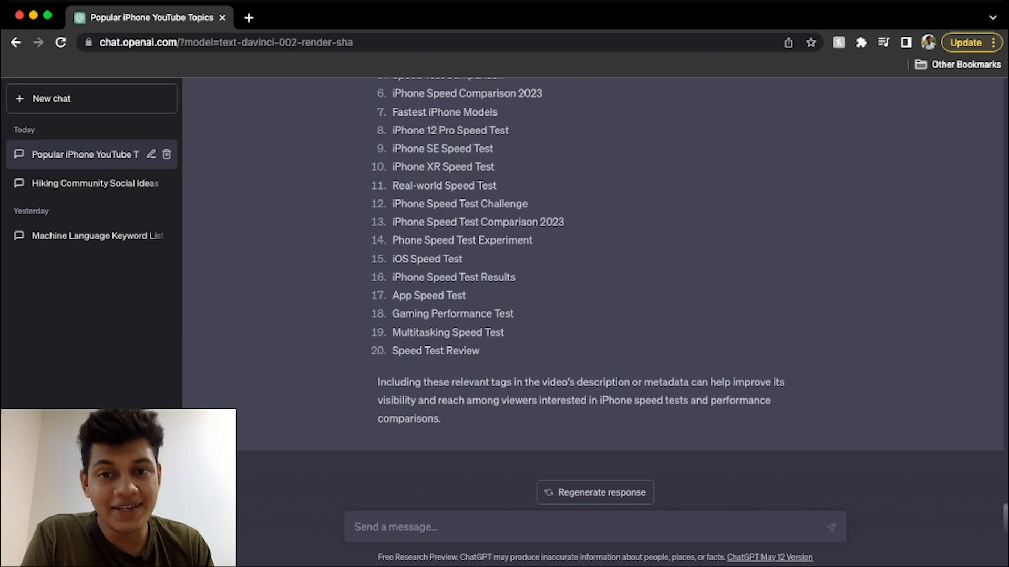
scroll(593, 262, up, 5)
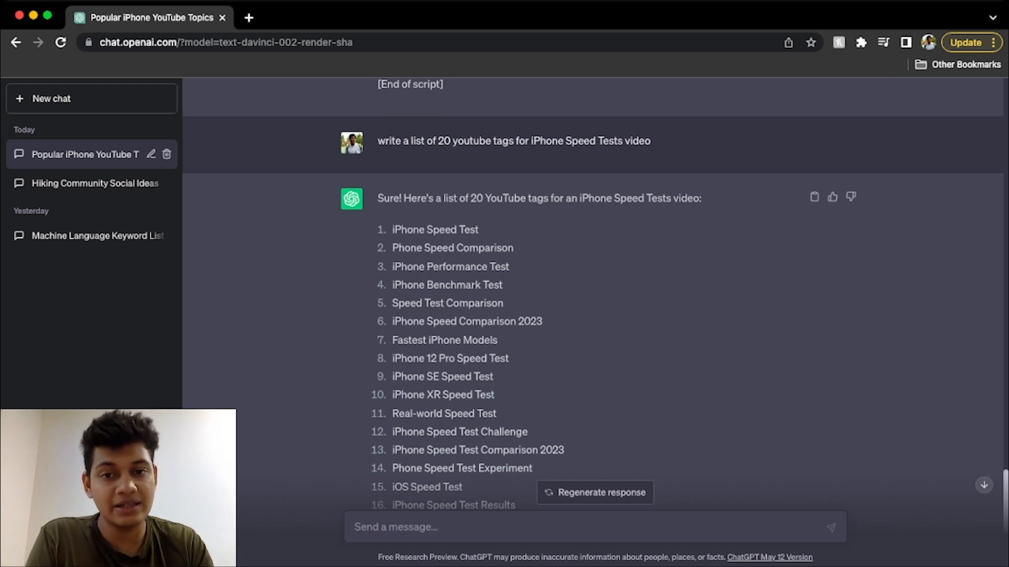
scroll(593, 294, down, 2)
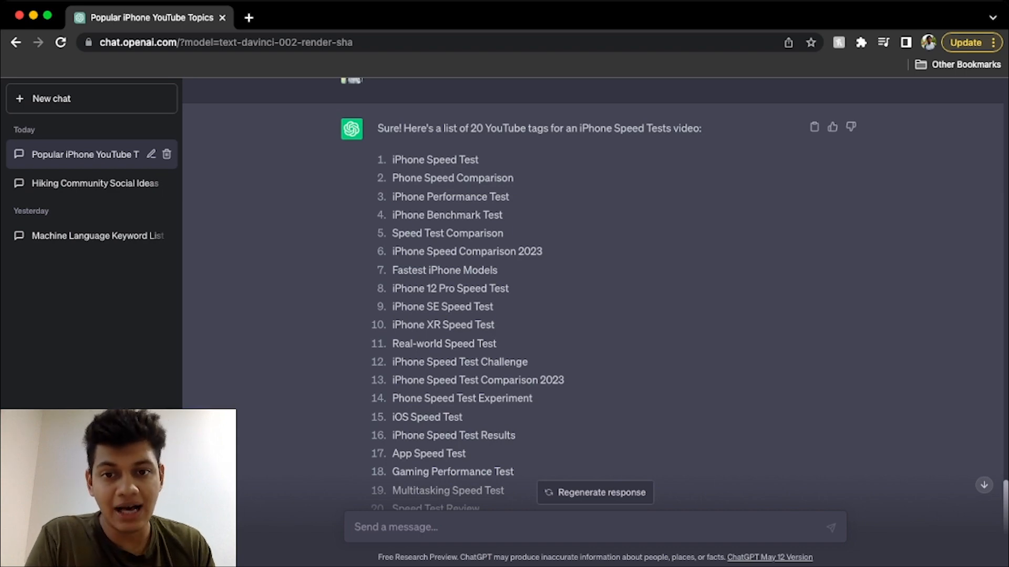
scroll(593, 293, down, 5)
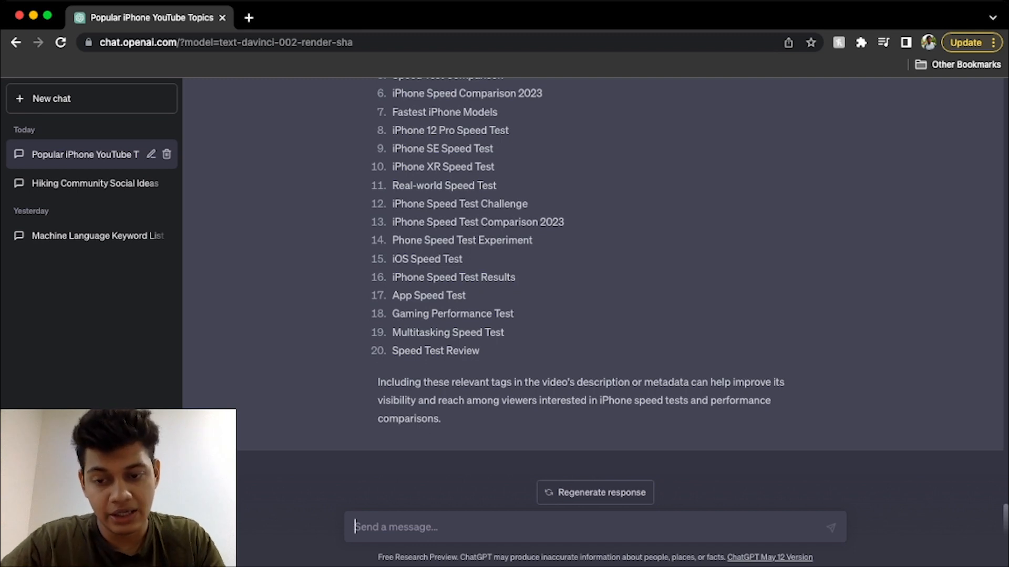
Submit the follow-up prompt "write a list of 10 SEO friendly youtube tags for this video"
text(write)
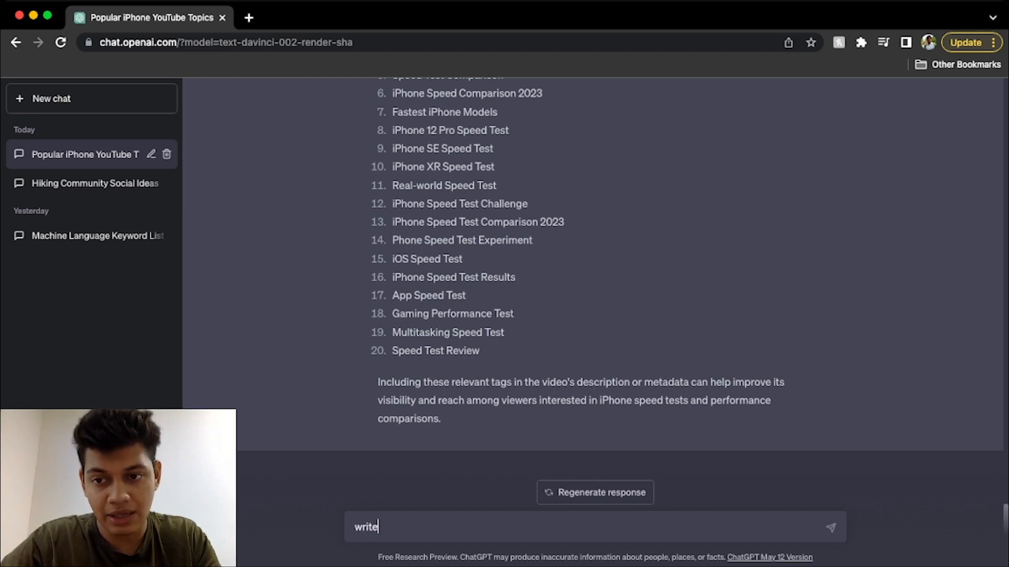
text( a list of 10)
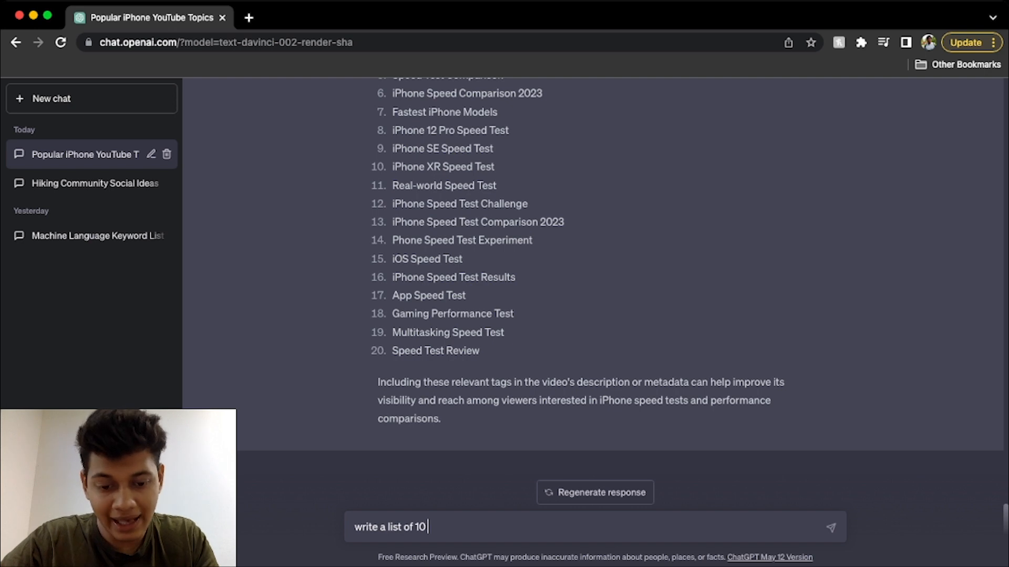
text( SEO friedly)
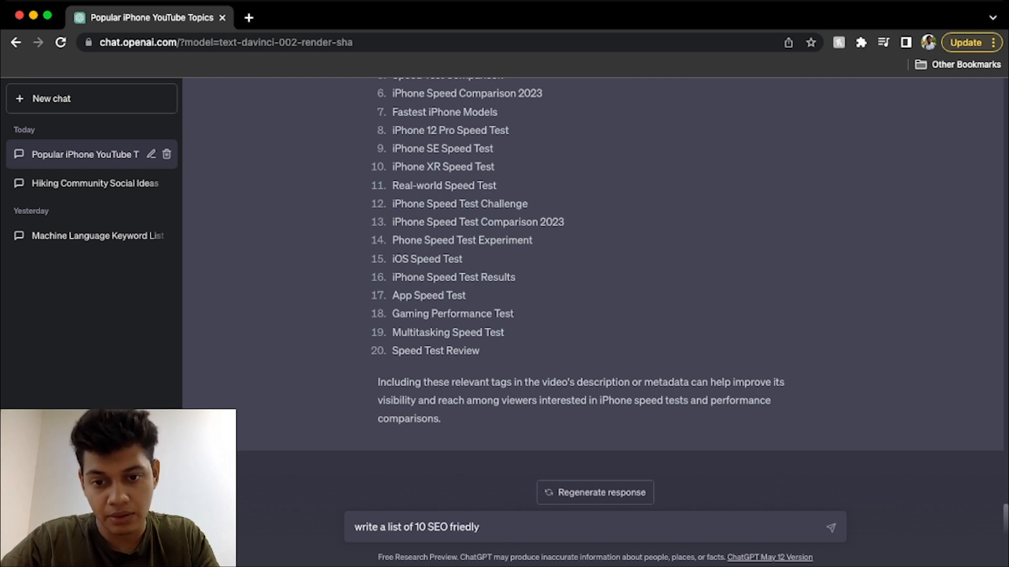
key(BackSpace)
key(BackSpace)
key(BackSpace)
text(ndly youub)
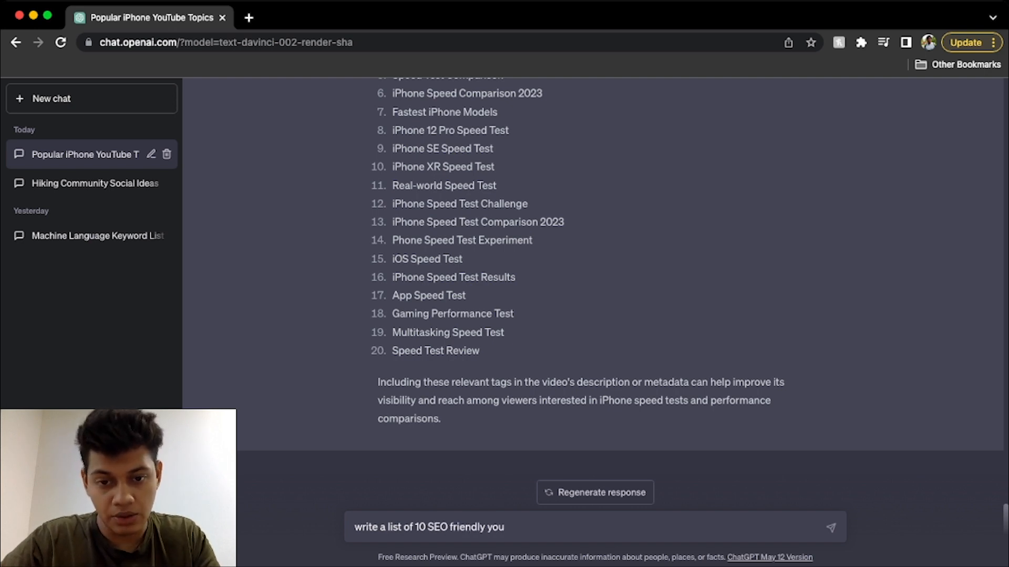
key(BackSpace)
key(BackSpace)
text(tube tags)
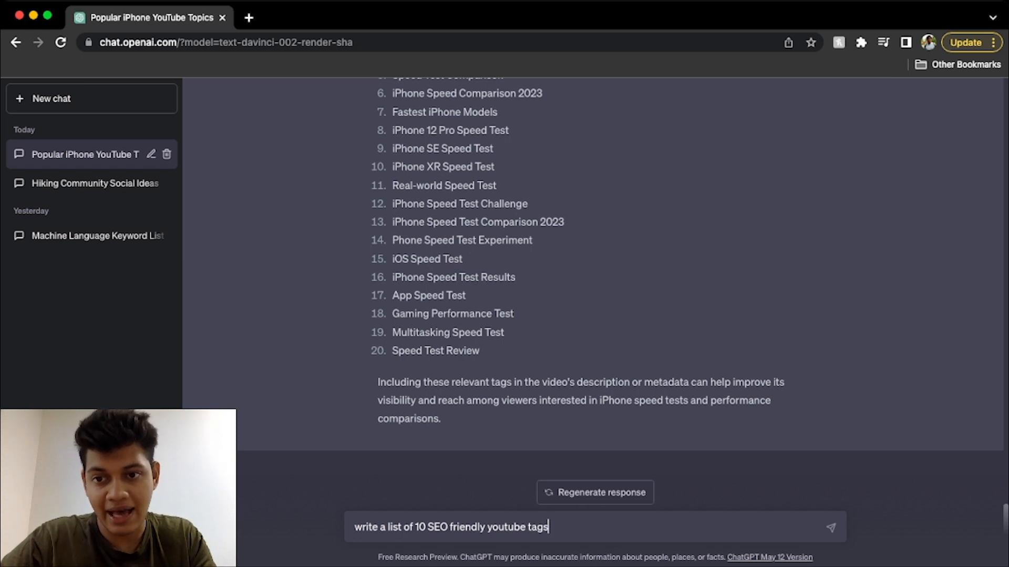
text( for )
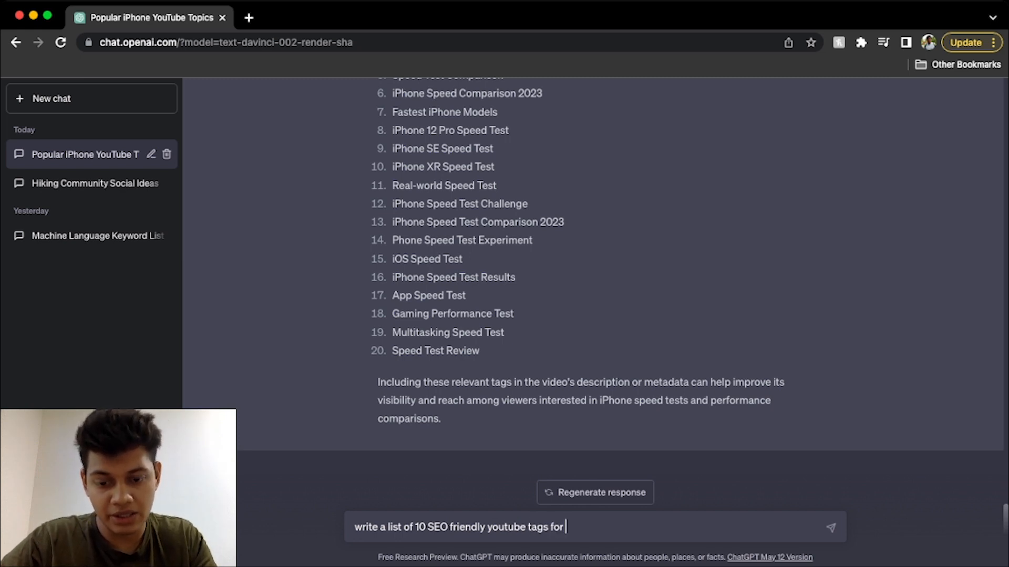
text(this video)
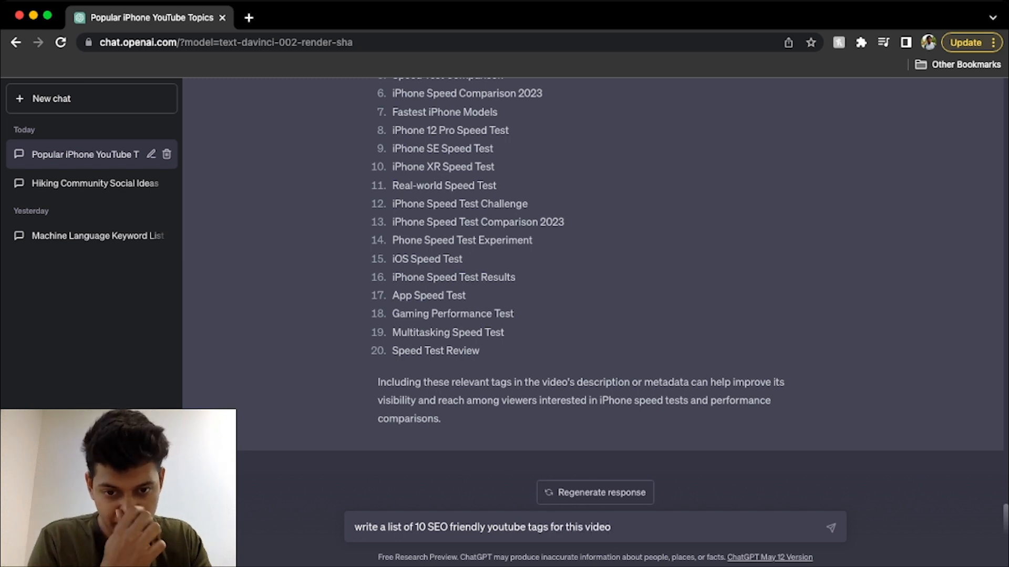
key(Return)
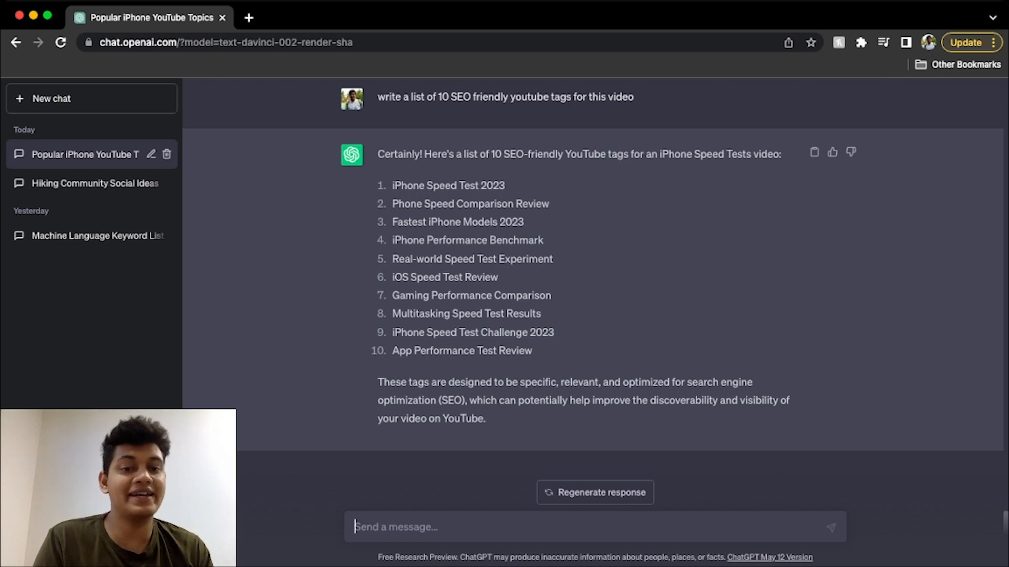
Check the SEO-friendly tags against the earlier tag list, and submit the prompt "write a 200 word description for the above video"
scroll(593, 284, up, 1)
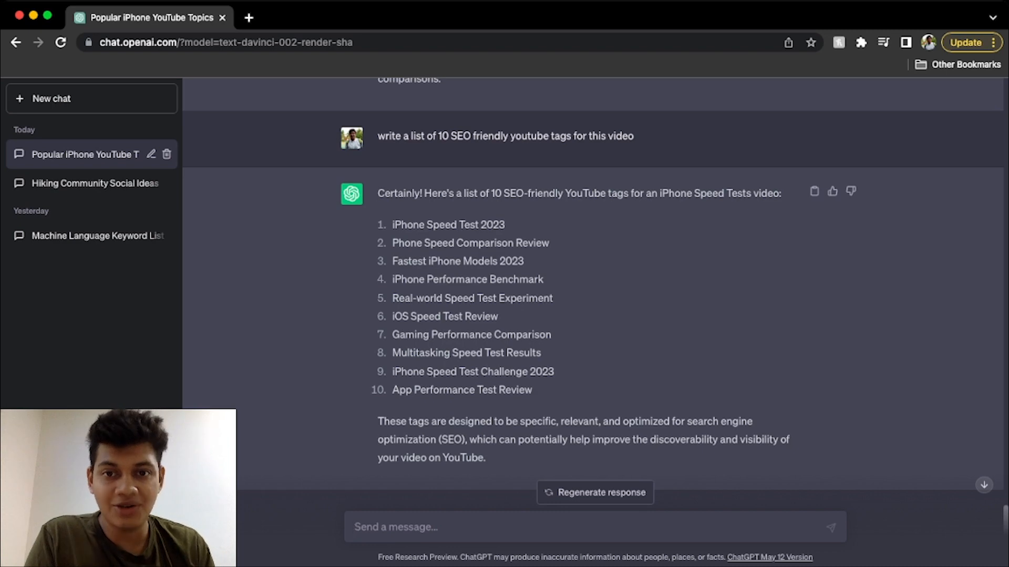
scroll(593, 315, up, 15)
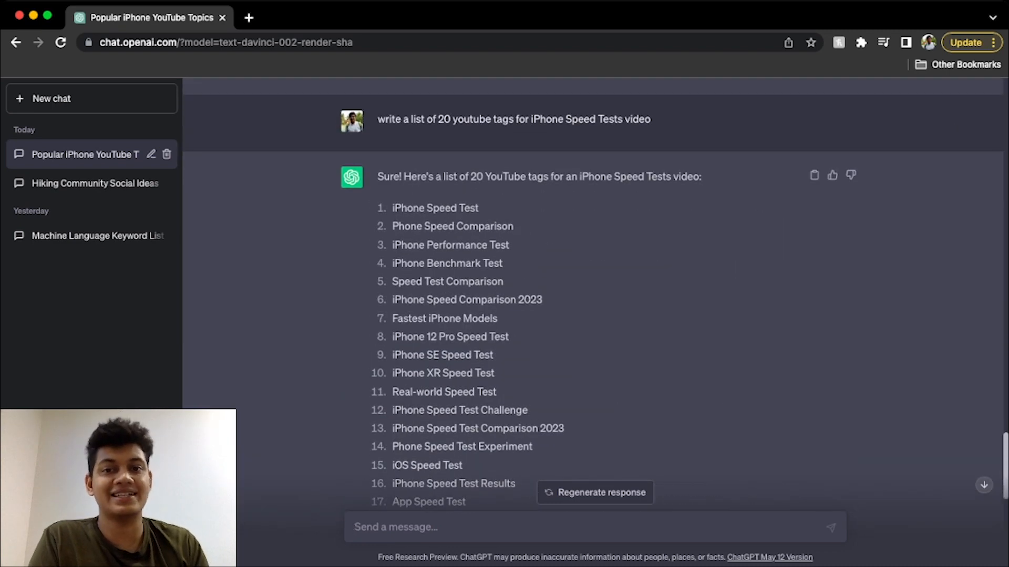
scroll(593, 316, down, 15)
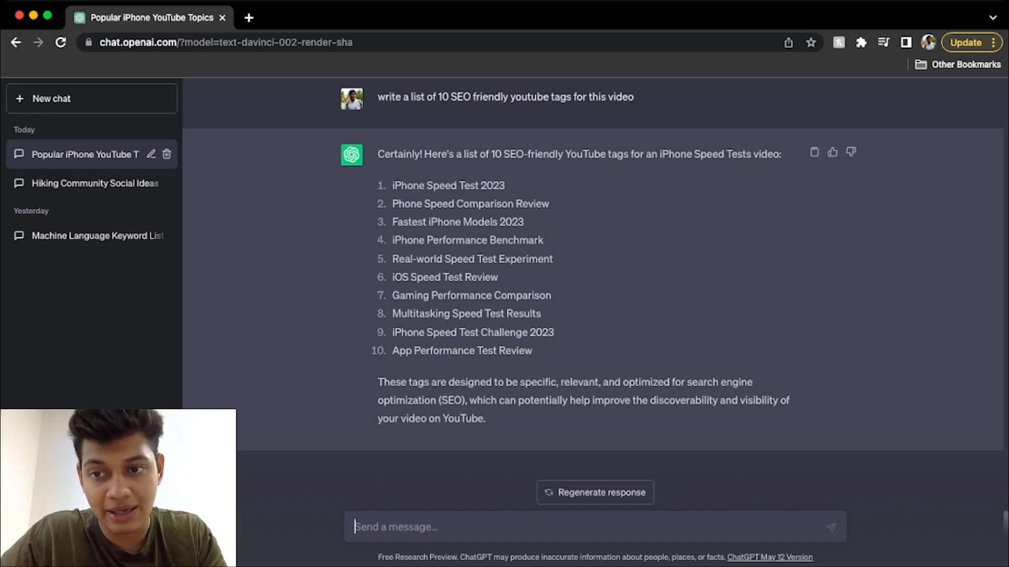
text(write a)
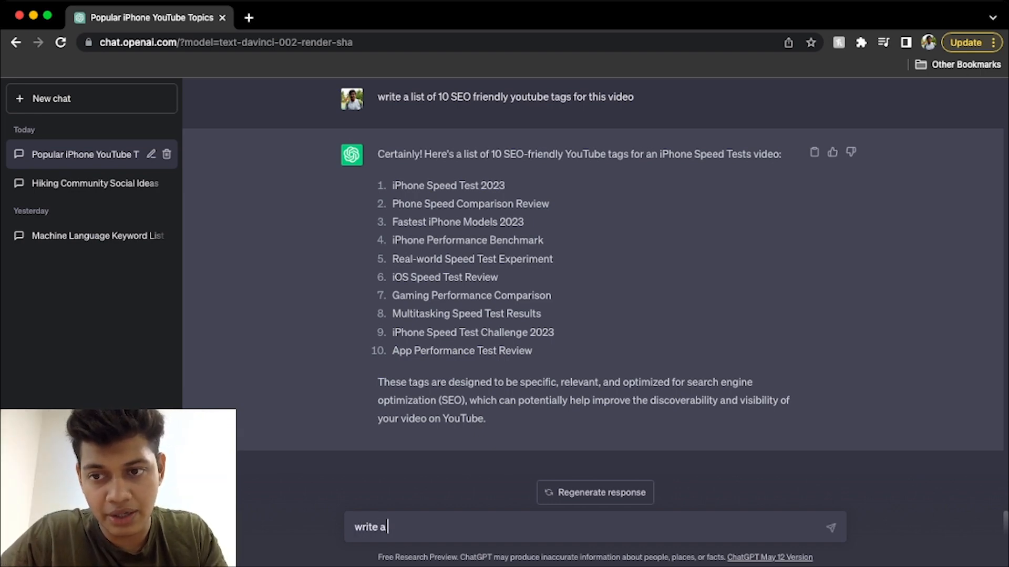
text( 200 word de)
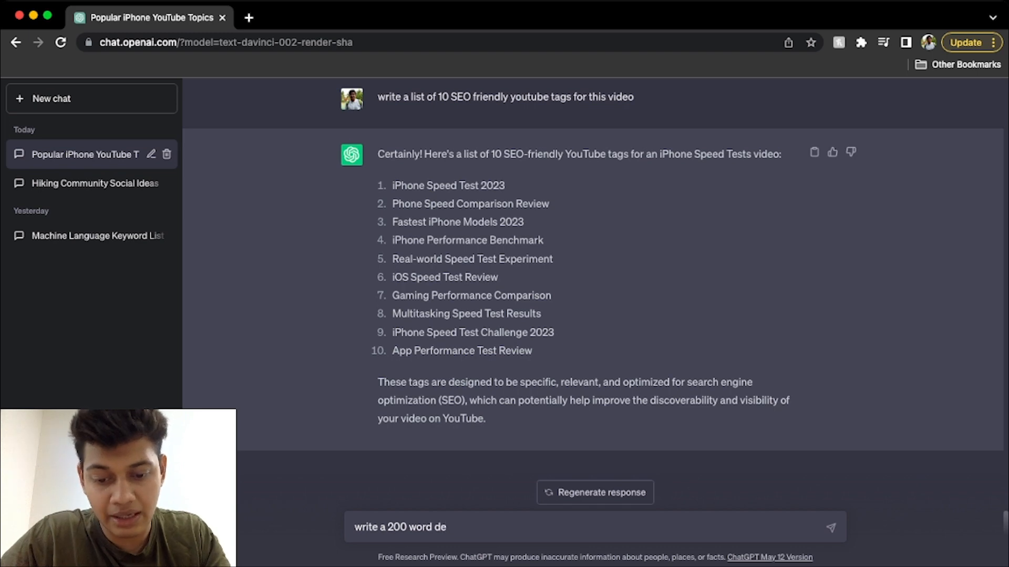
text(scription for )
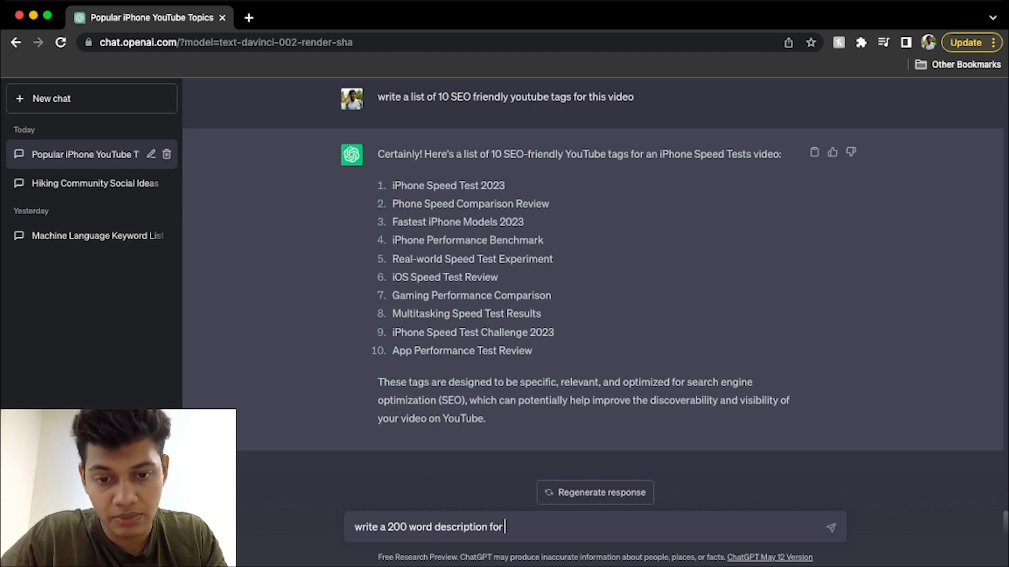
text(the above )
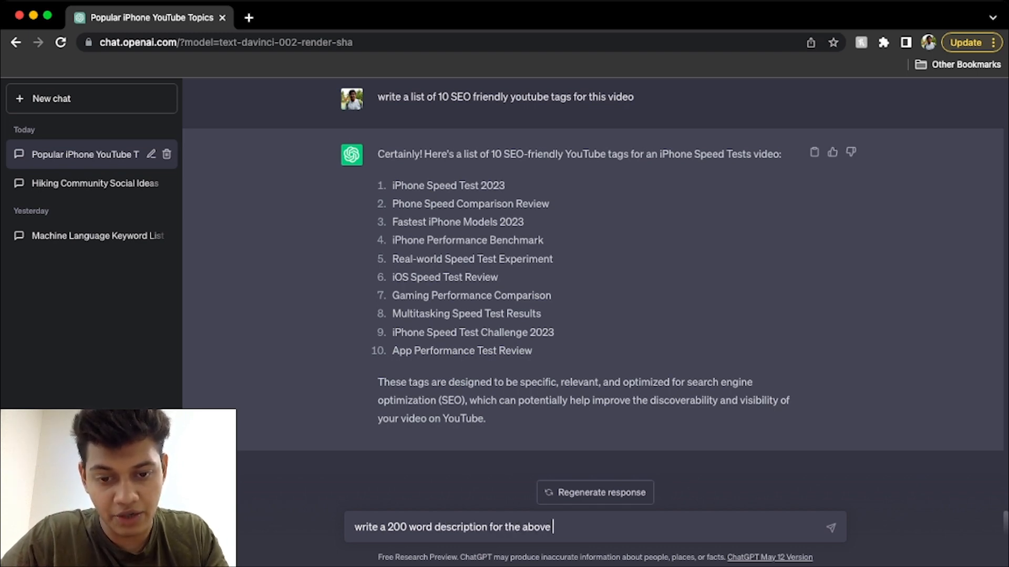
text(video)
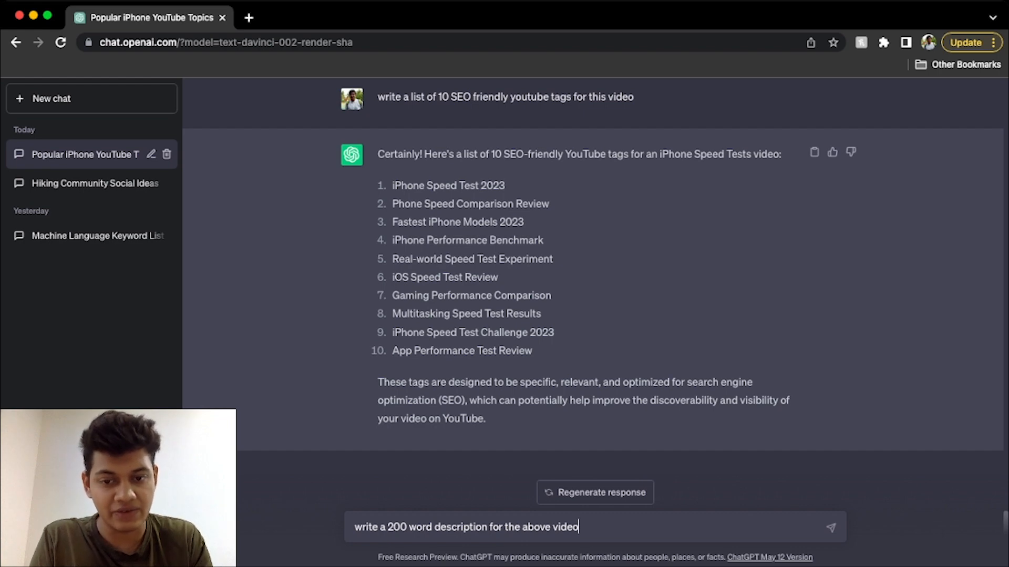
key(Return)
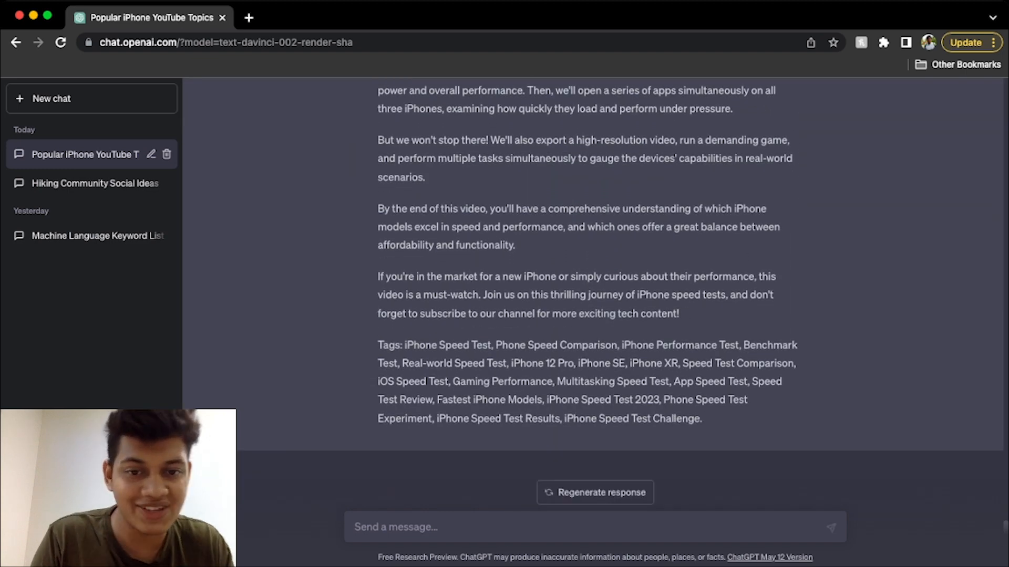
scroll(587, 293, up, 10)
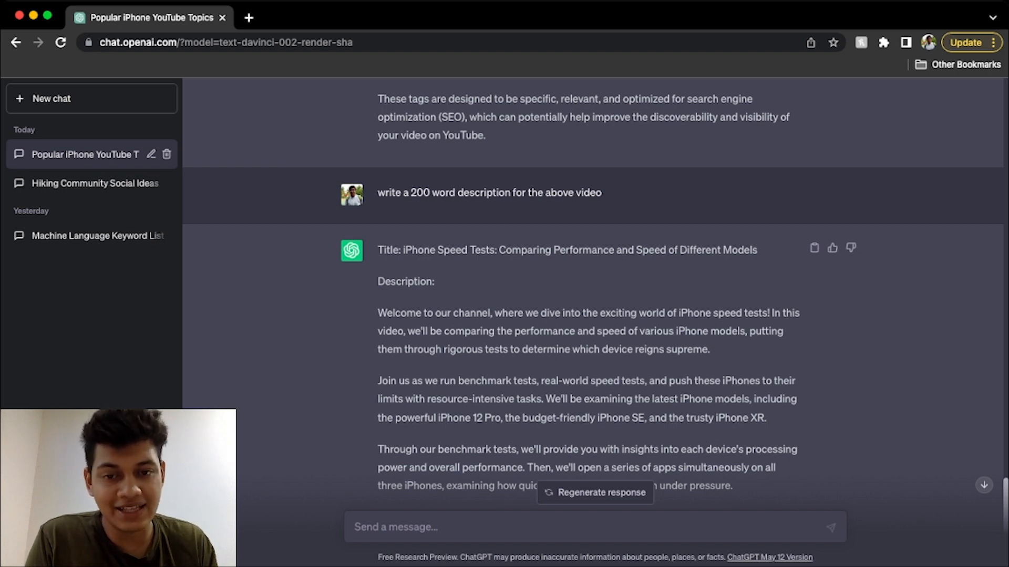
Read through the generated 200-word video description and its closing tags, and compare them with the SEO-friendly tag list above
scroll(598, 293, down, 4)
scroll(599, 294, up, 2)
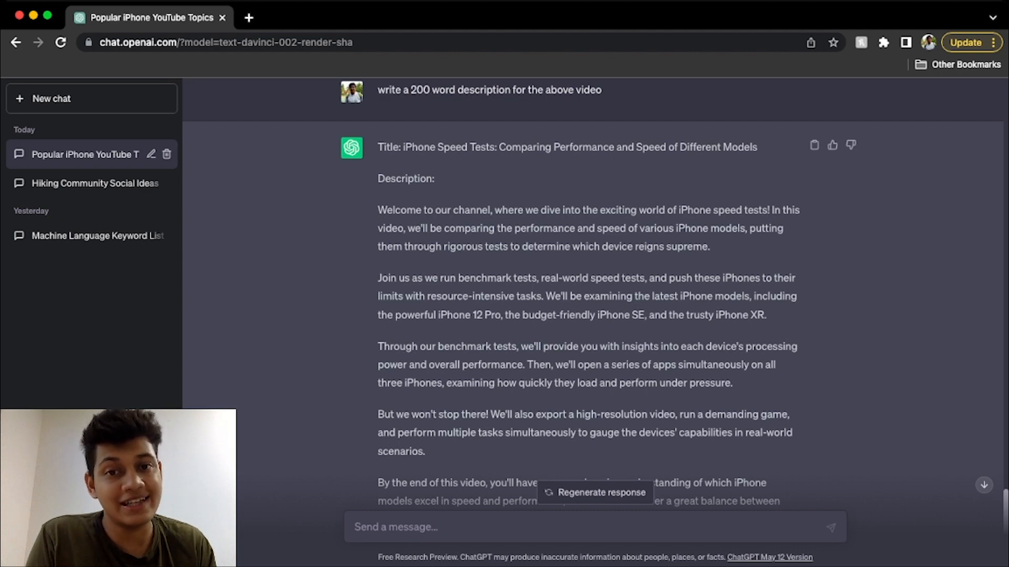
scroll(598, 294, up, 1)
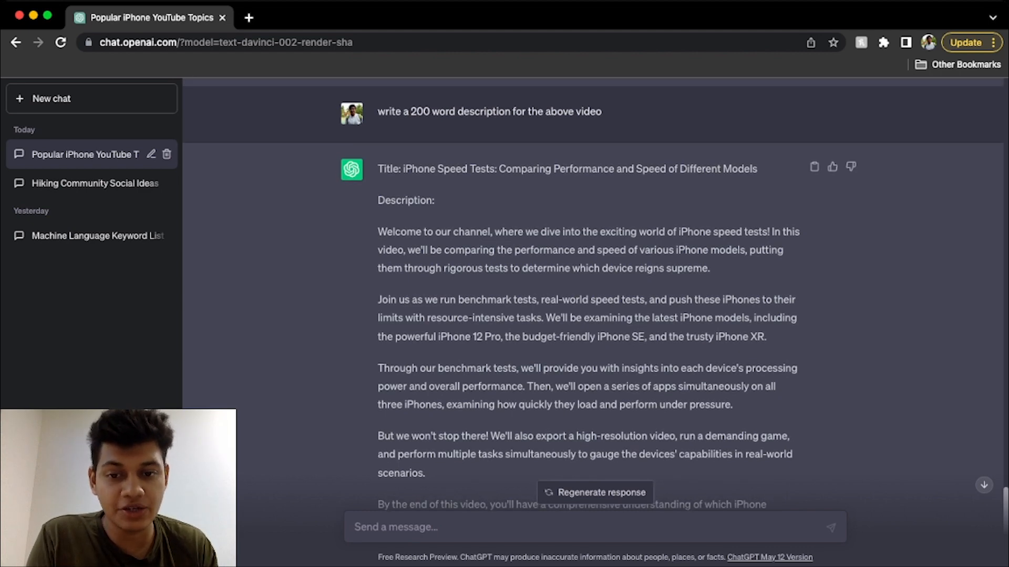
scroll(598, 294, down, 5)
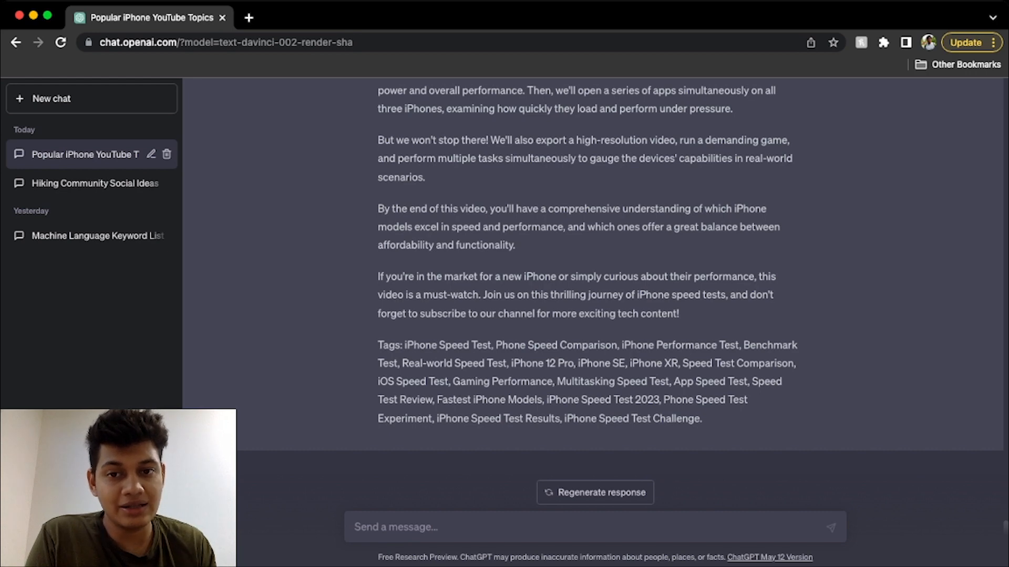
scroll(592, 262, up, 15)
scroll(593, 263, down, 5)
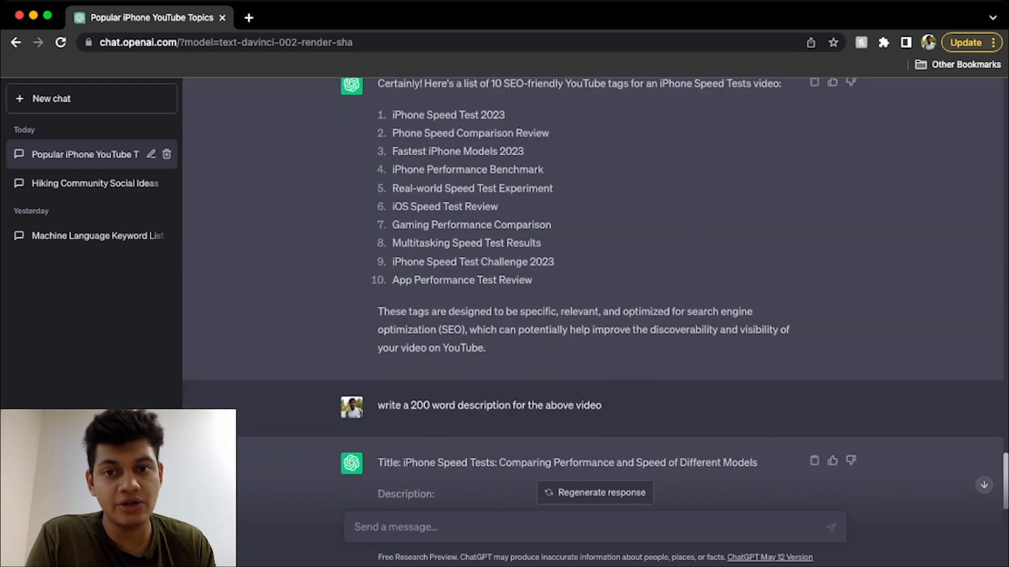
scroll(593, 290, up, 2)
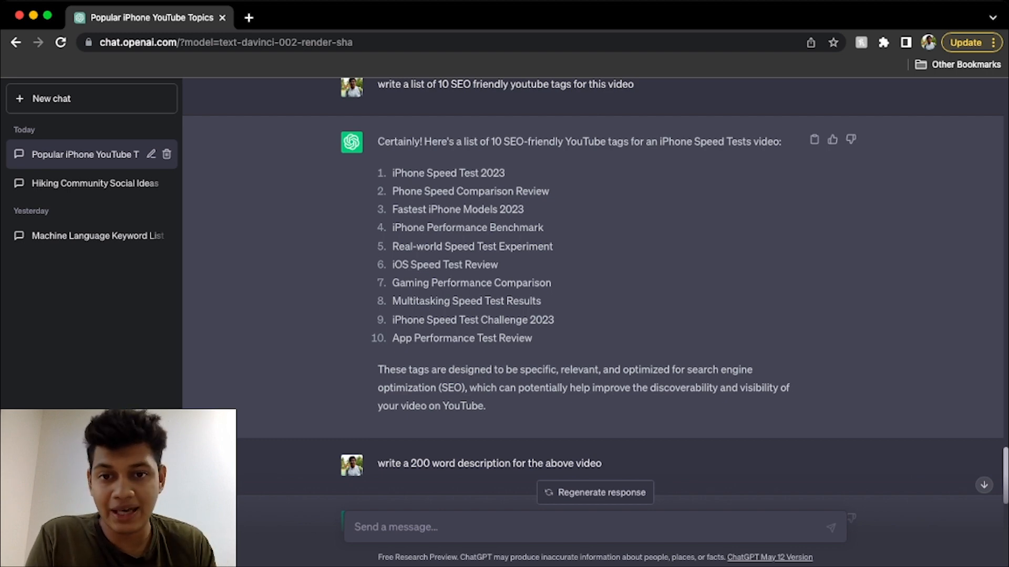
scroll(592, 263, down, 15)
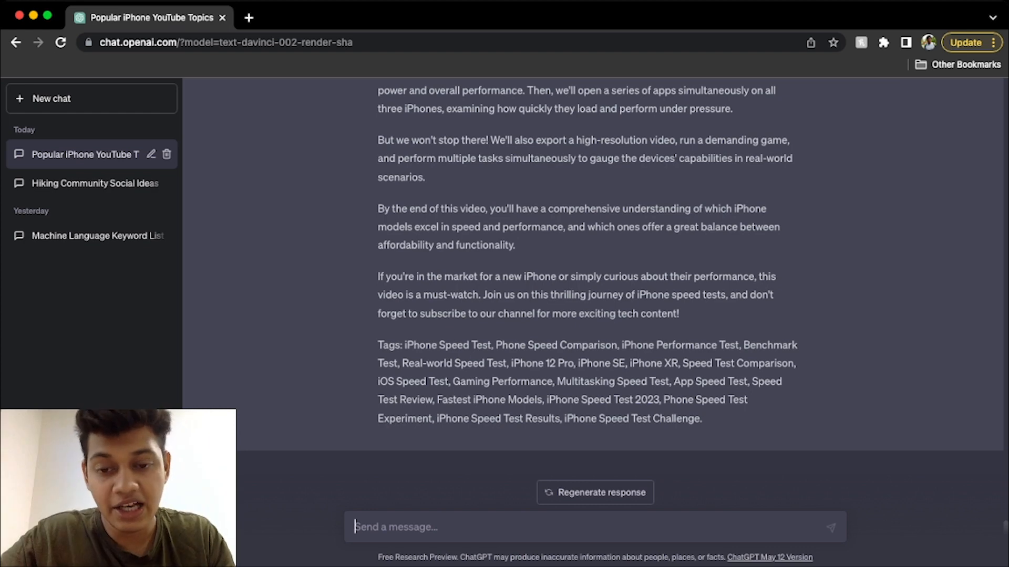
Submit the prompt "write 5 catchy youtube titles for the above video" and regenerate the response once
text(write)
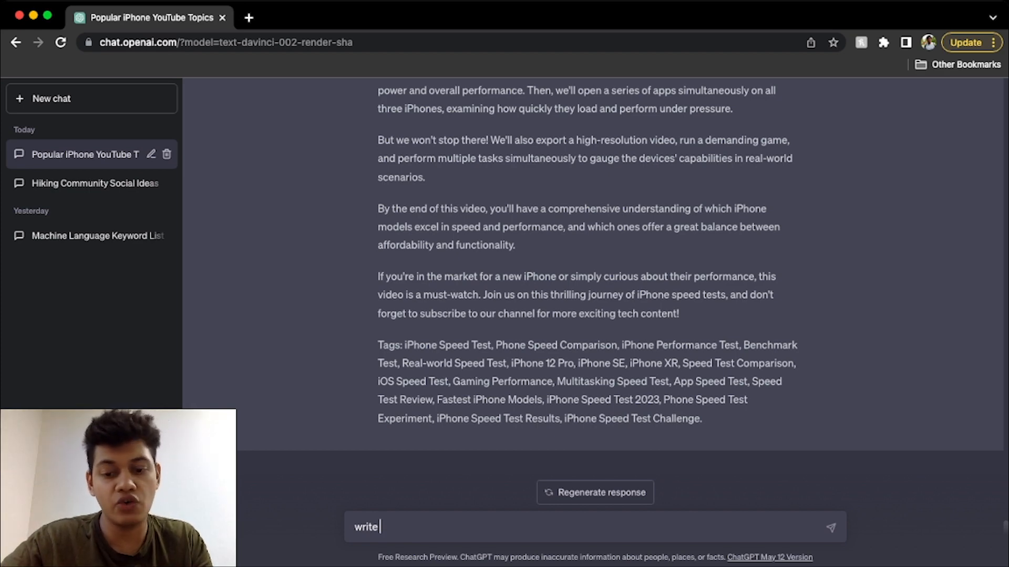
text(5 catchy)
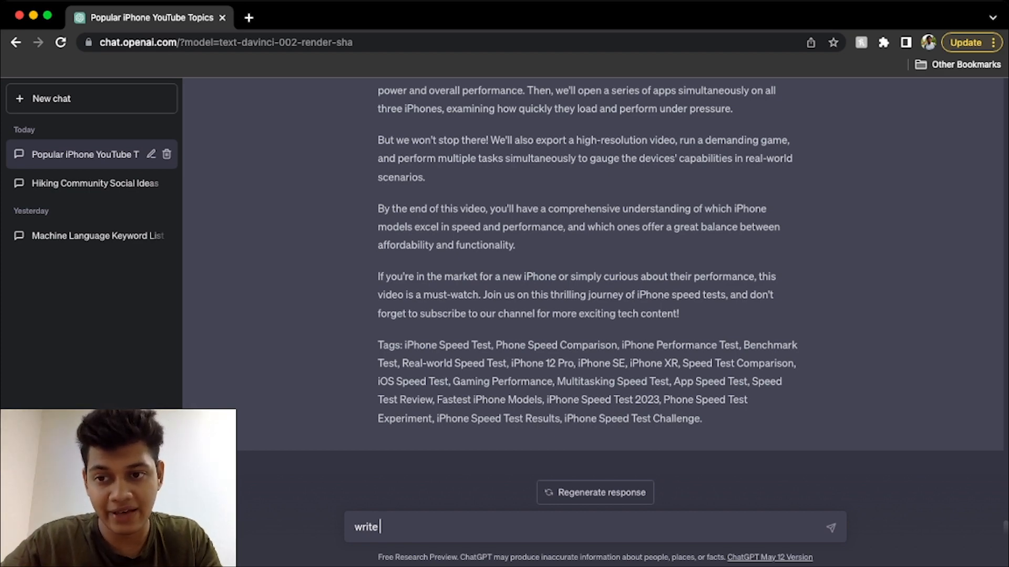
text( you)
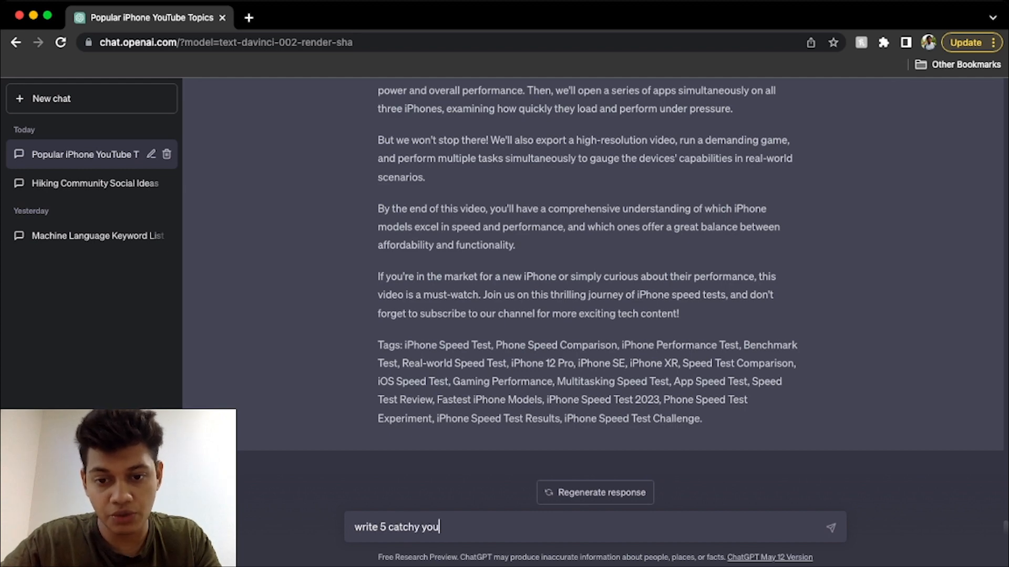
text(tube titles for)
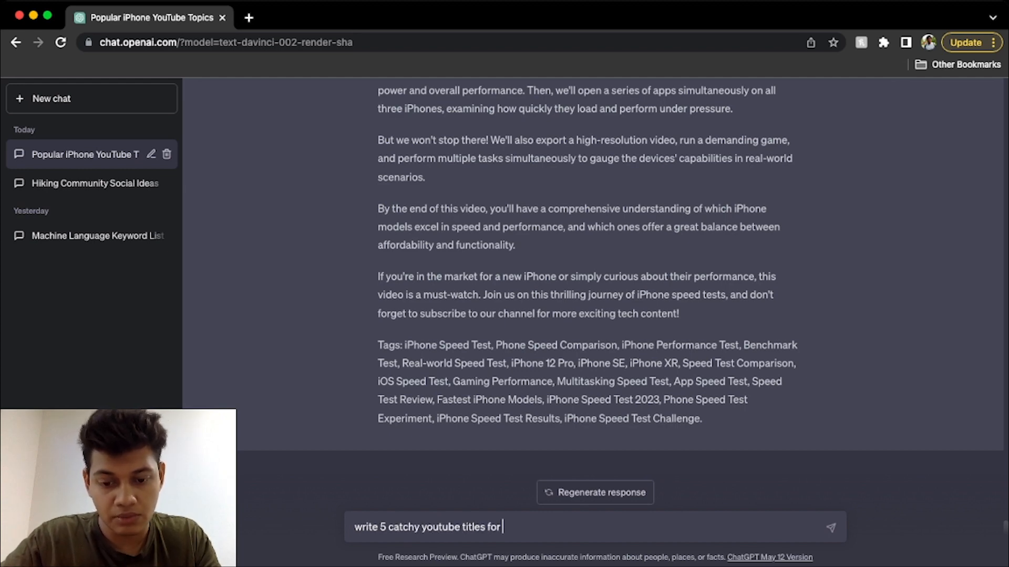
text(bove video)
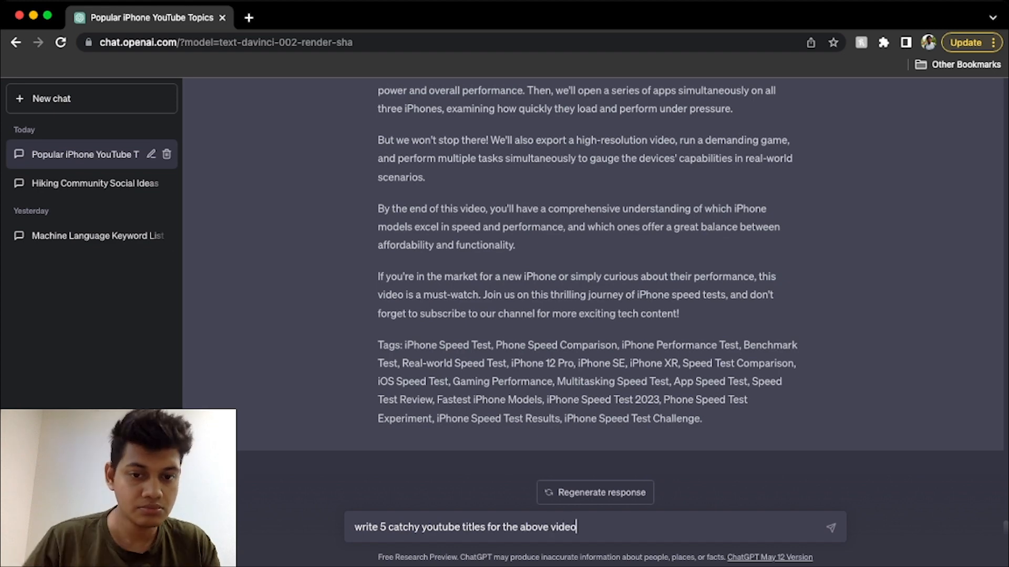
key(Return)
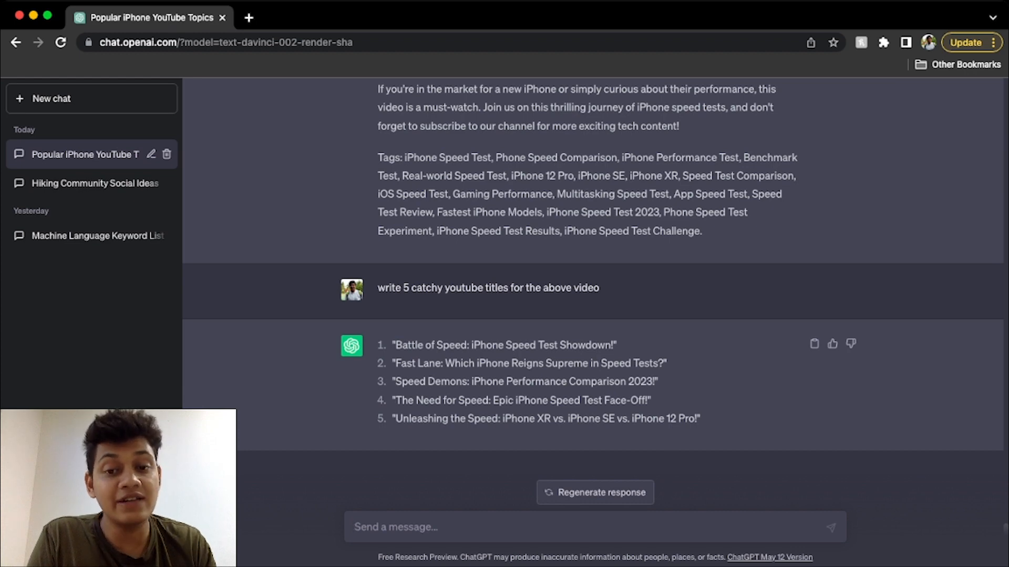
click(595, 493)
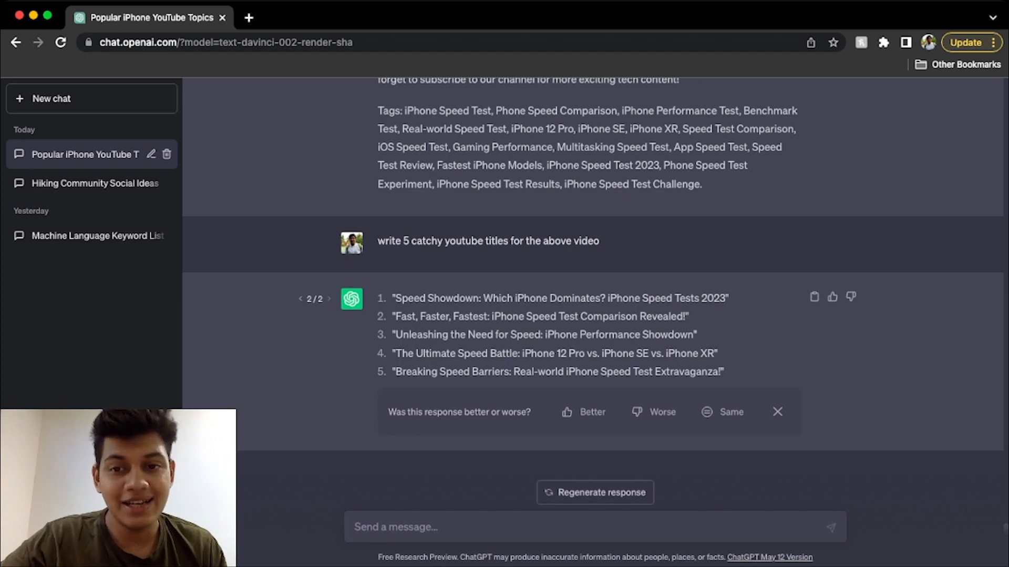
Copy the opening paragraph of the generated video description, from "Welcome to our channel" to "reigns supreme."
scroll(596, 299, up, 10)
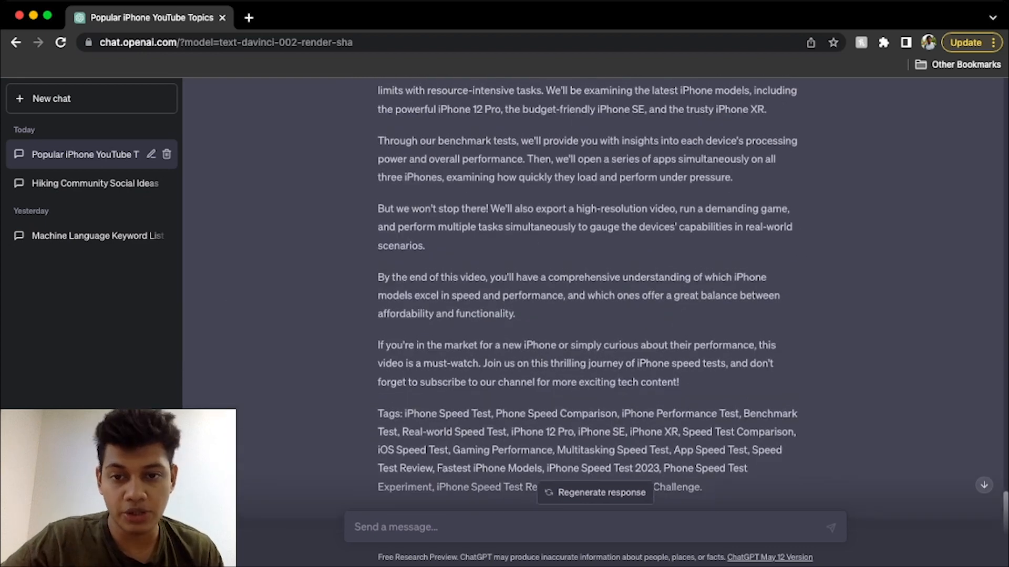
scroll(596, 299, up, 3)
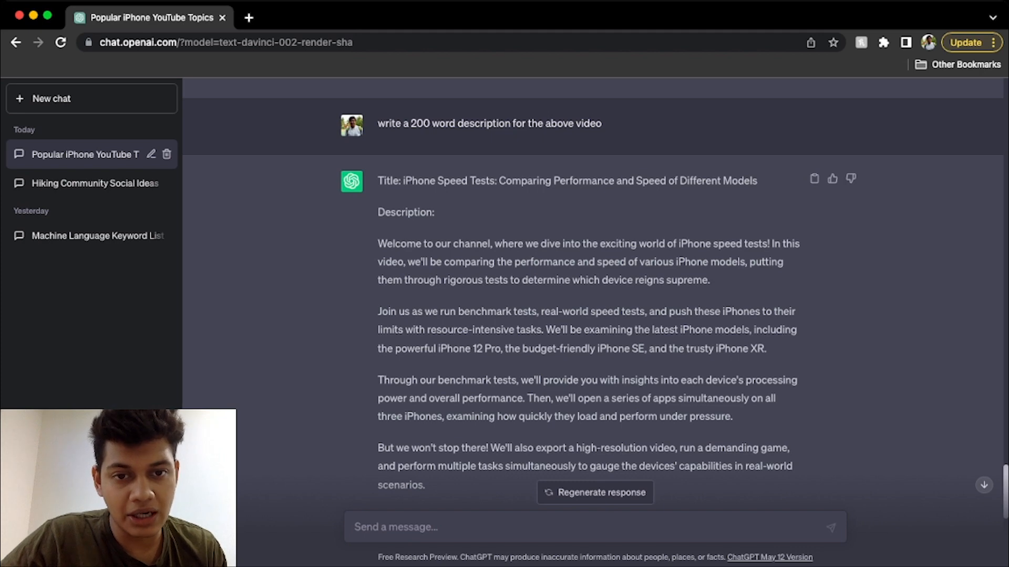
drag(710, 280, 378, 244)
key(super+c)
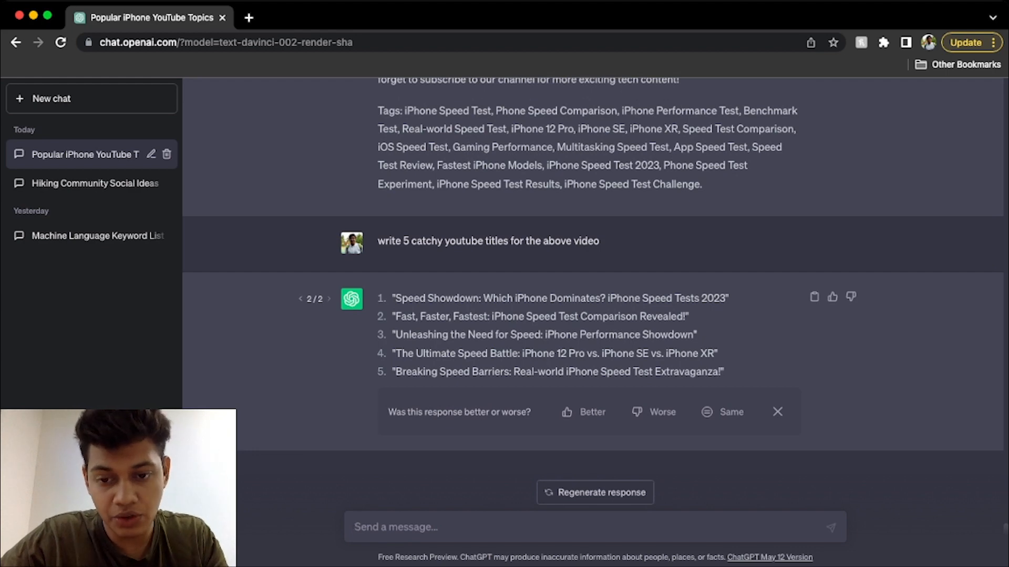
Write the prompt "you are a proofreader. Fix this text:" in the message box, followed by the copied description paragraph
text(you are a)
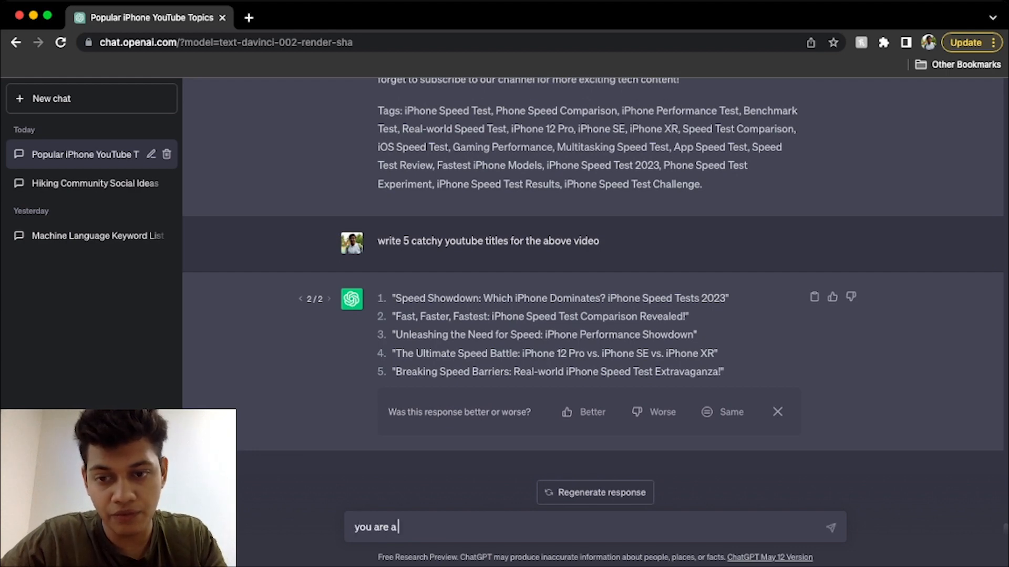
text( proofreader)
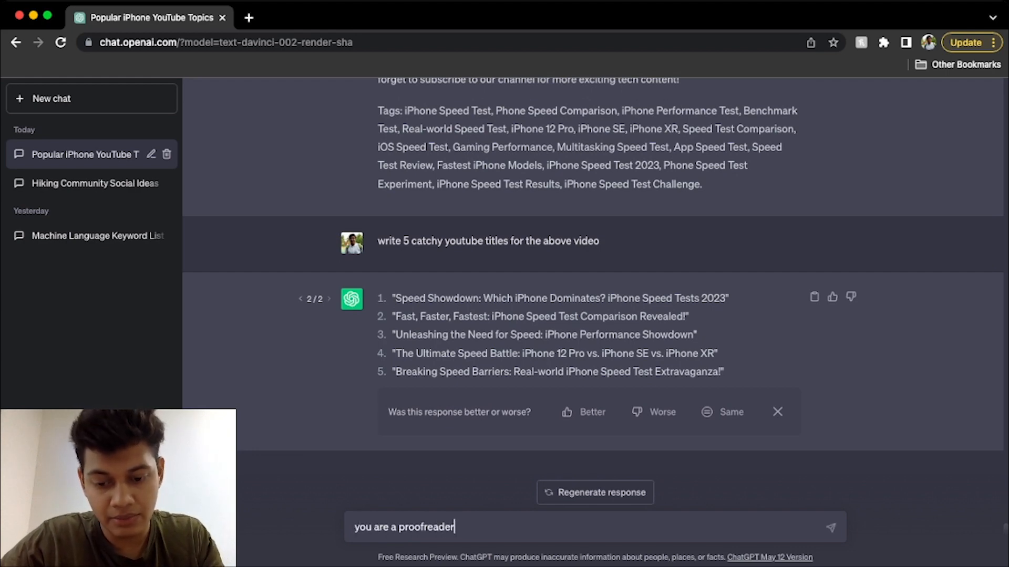
text(. Fix this text)
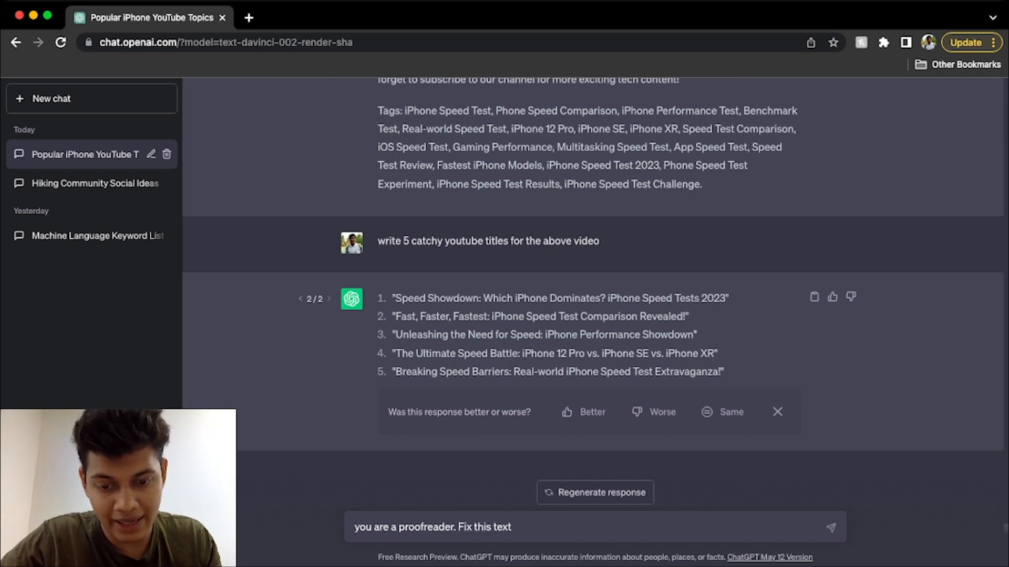
text(:)
key(super+v)
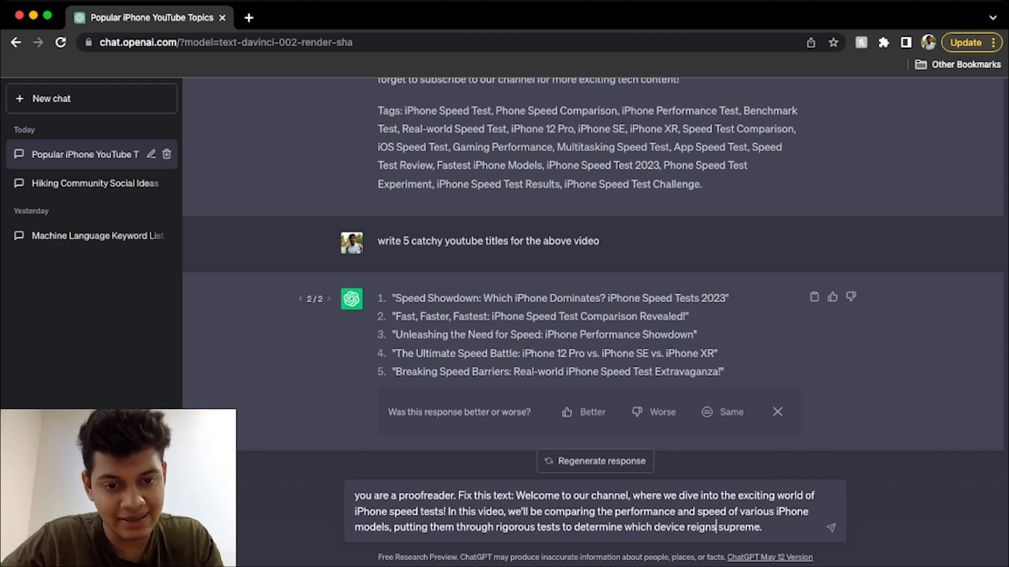
Remove "which device reigns" from the last sentence of the pasted paragraph so it ends "to determine supreme.", and submit the proofreading prompt
key(BackSpace)
key(BackSpace)
key(BackSpace)
key(BackSpace)
key(BackSpace)
key(BackSpace)
key(BackSpace)
key(BackSpace)
key(BackSpace)
key(BackSpace)
key(BackSpace)
key(BackSpace)
key(BackSpace)
key(BackSpace)
key(BackSpace)
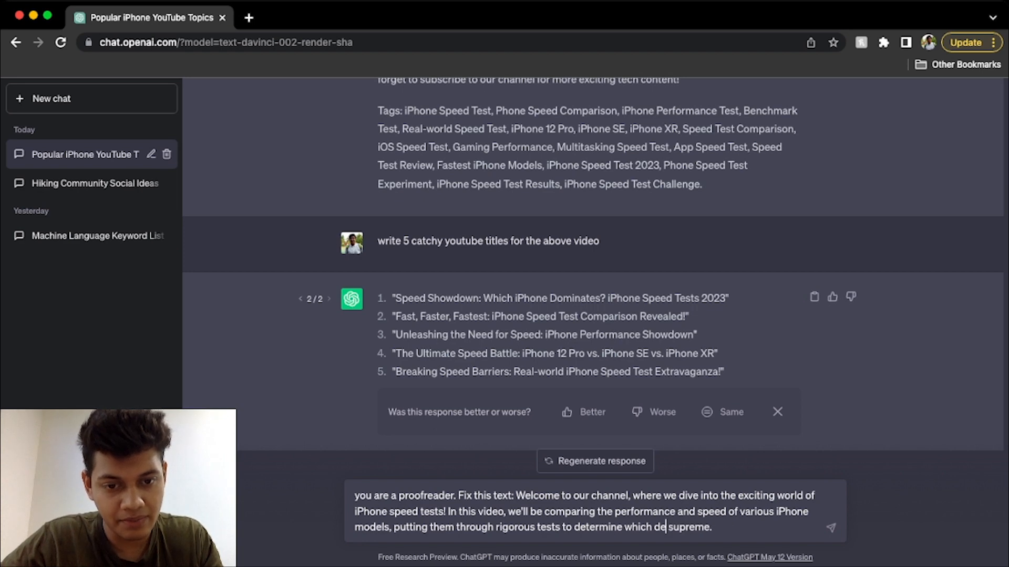
key(BackSpace)
key(BackSpace)
key(BackSpace)
key(BackSpace)
key(BackSpace)
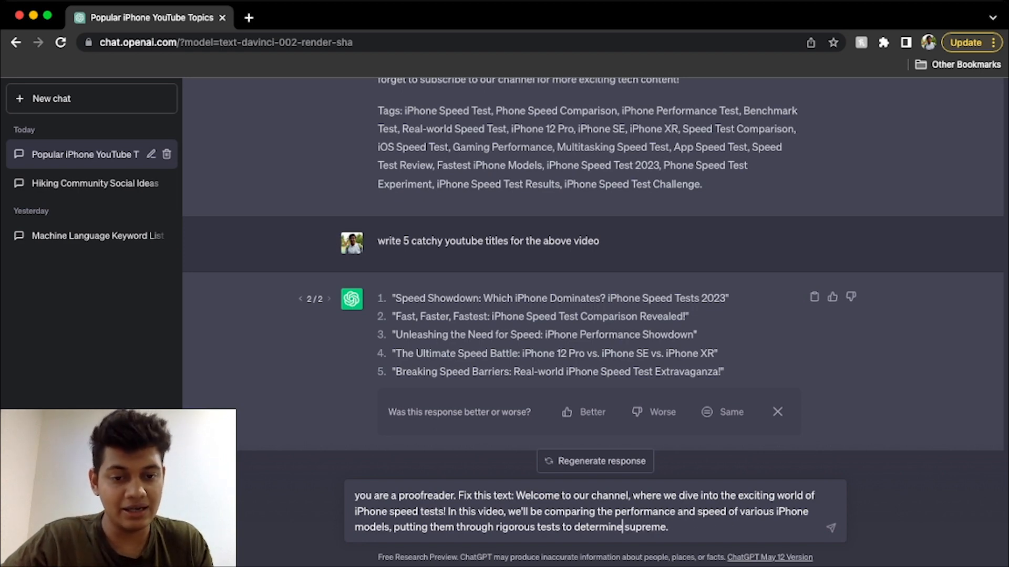
key(Return)
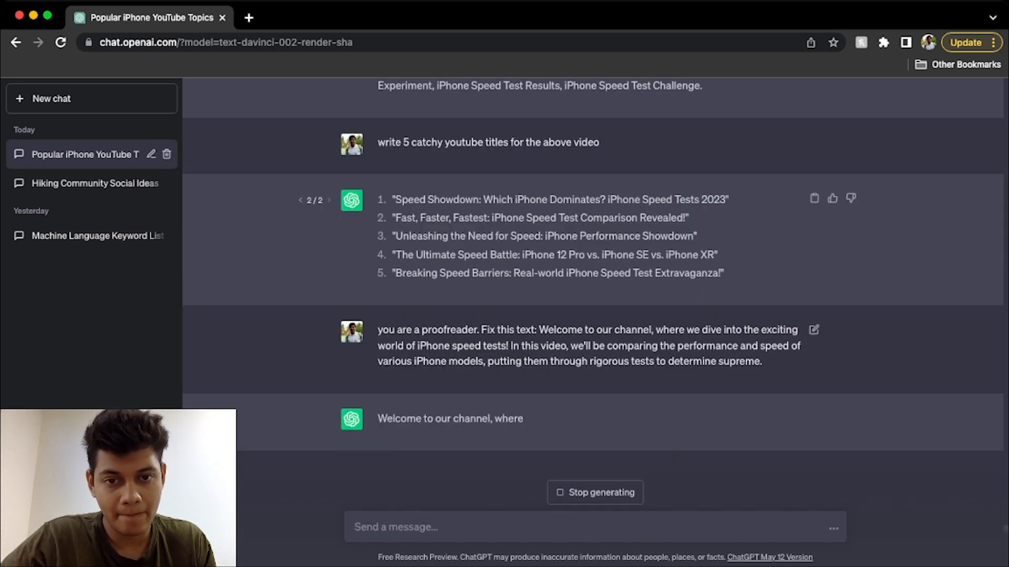